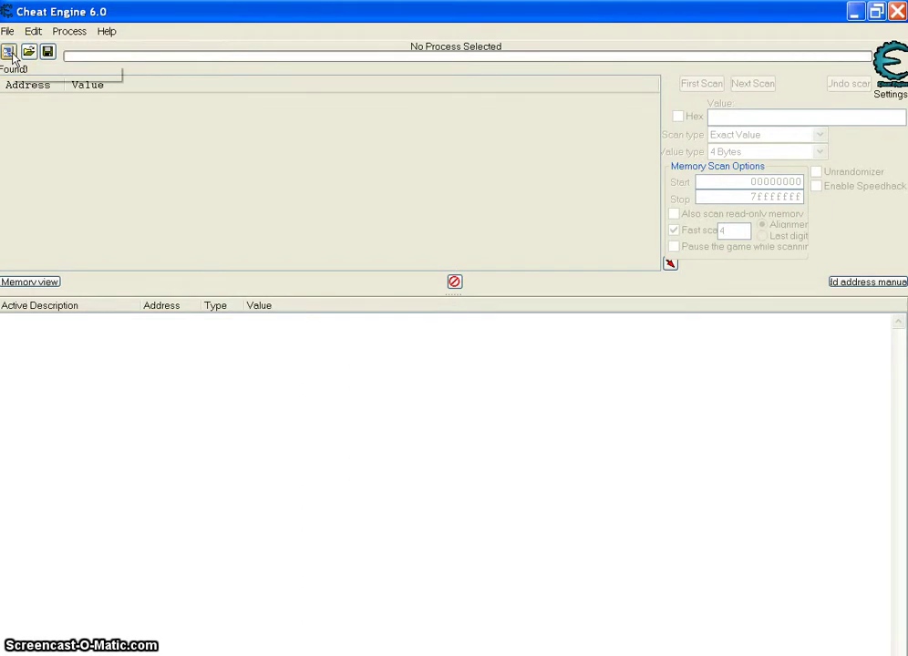
# - Open the Caravaneer.exe process from the process list as the scan target
pyautogui.click(9, 52)
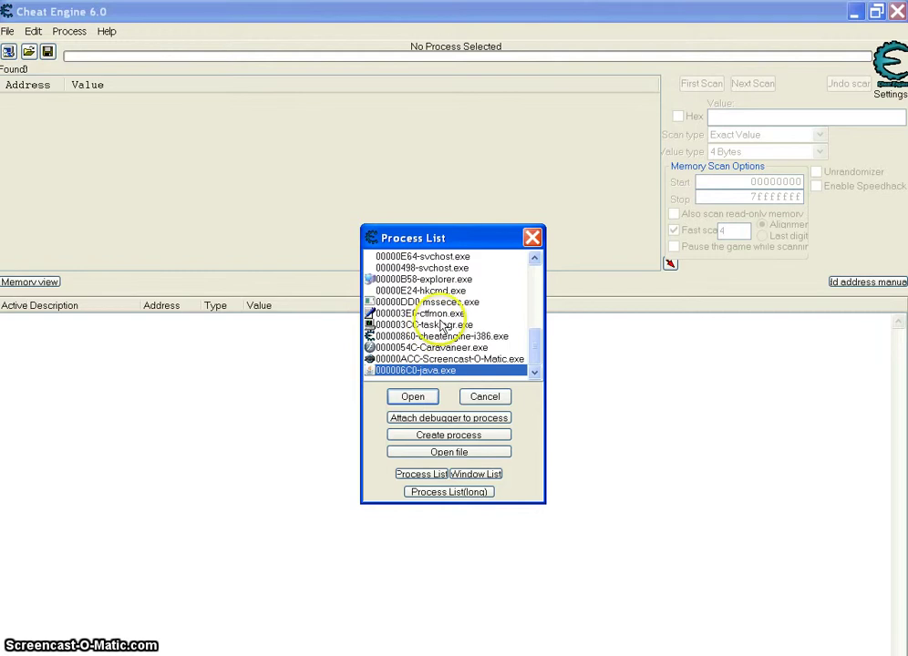
pyautogui.moveTo(539, 345); pyautogui.dragTo(527, 283)
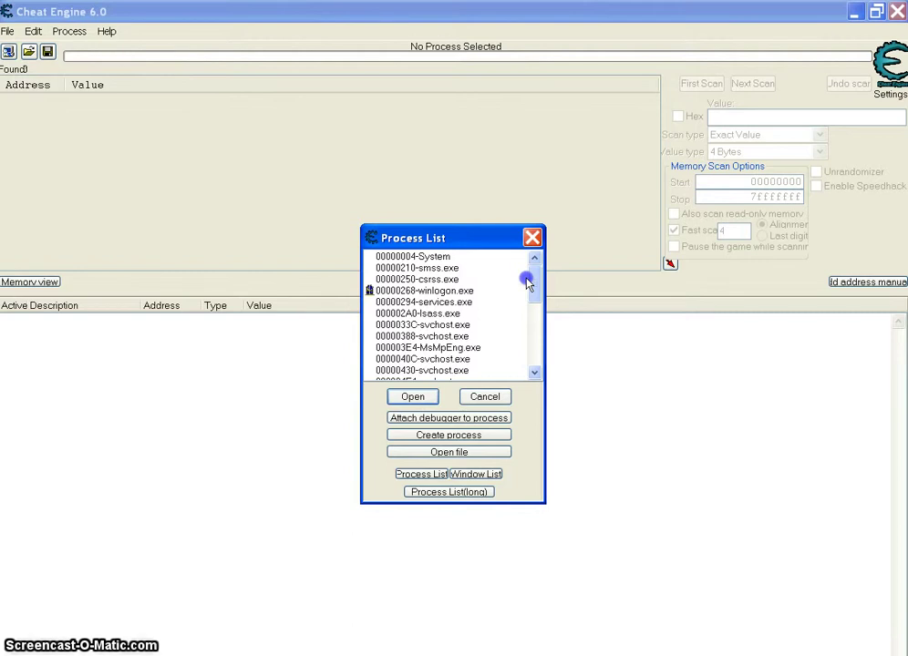
pyautogui.moveTo(527, 283); pyautogui.dragTo(540, 376)
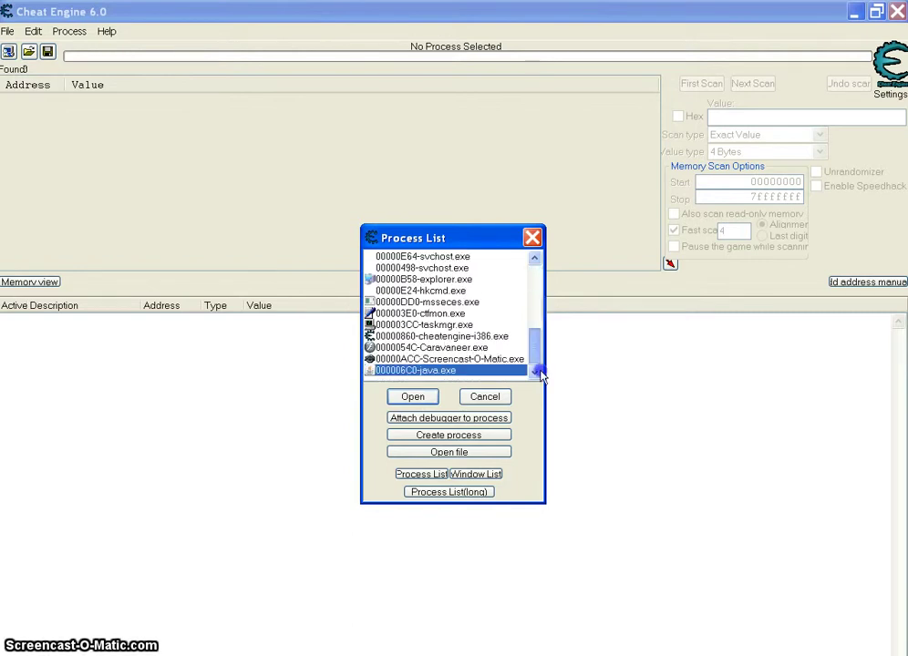
pyautogui.click(434, 367)
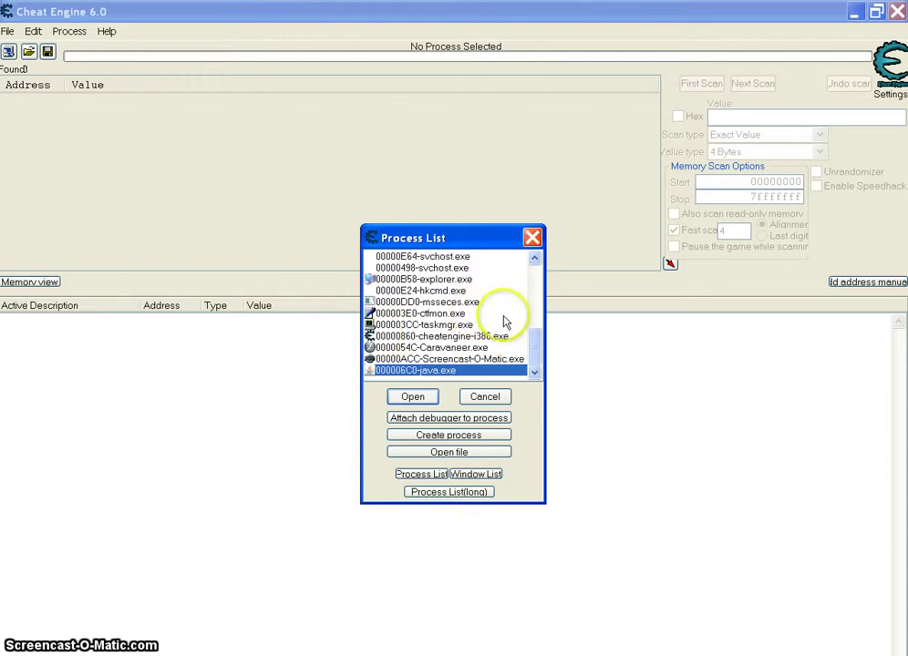
pyautogui.click(398, 349)
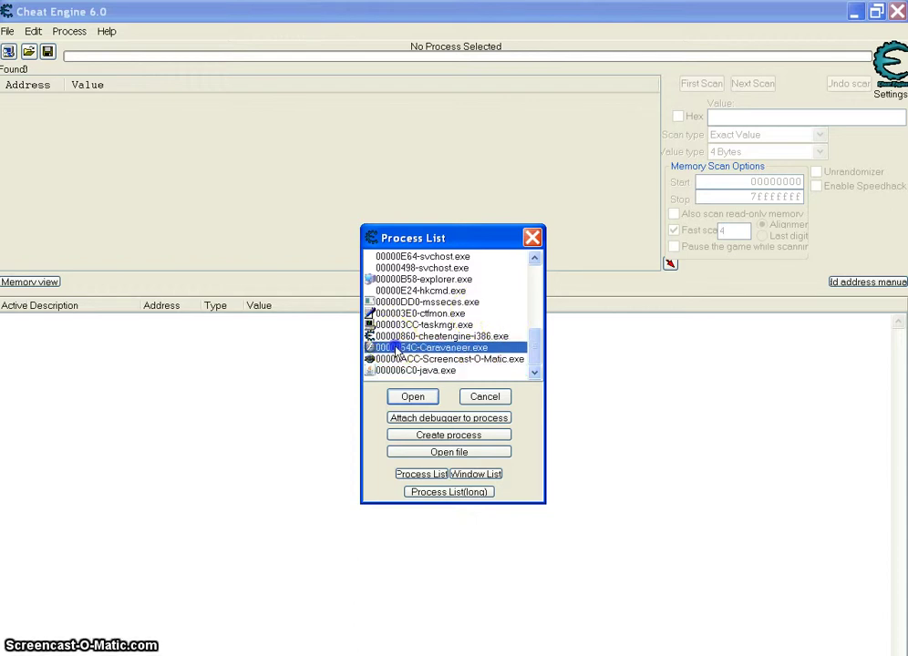
pyautogui.click(412, 397)
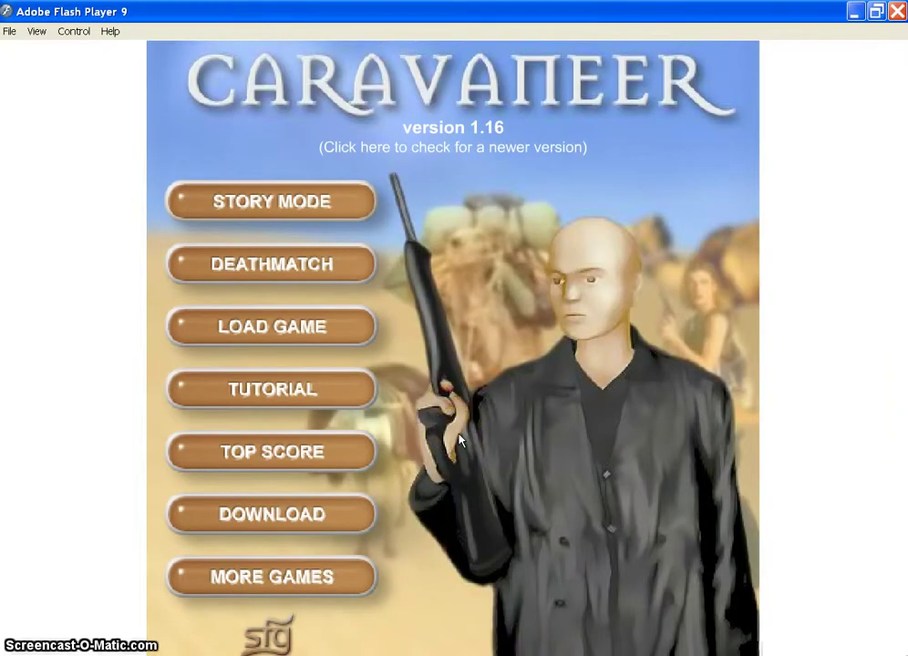
# - In the Caravaneer game, start Story Mode and lower the character's Physical Shape, Accuracy and Intelligence to 5 each
pyautogui.click(309, 202)
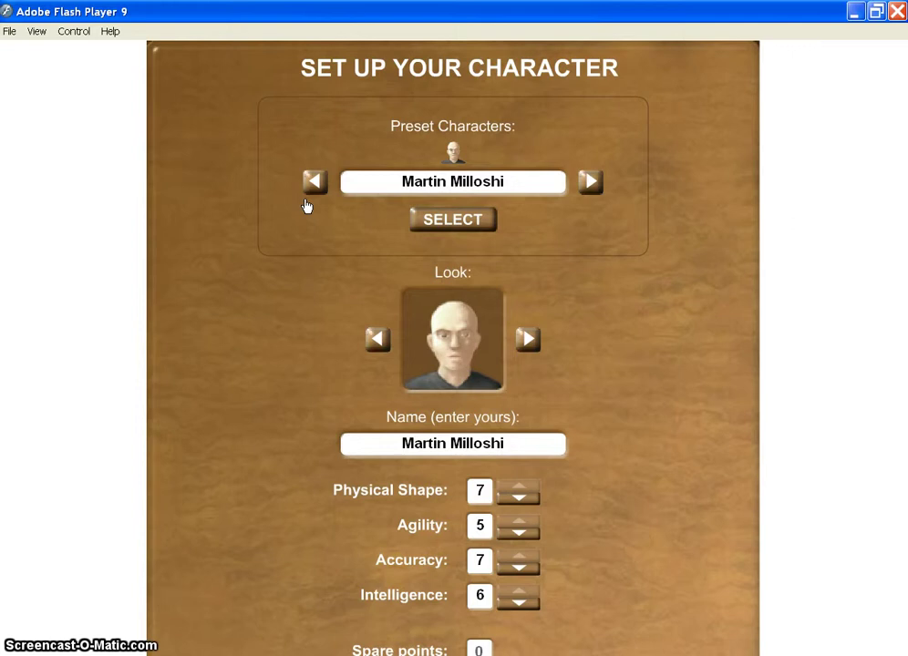
pyautogui.click(603, 373)
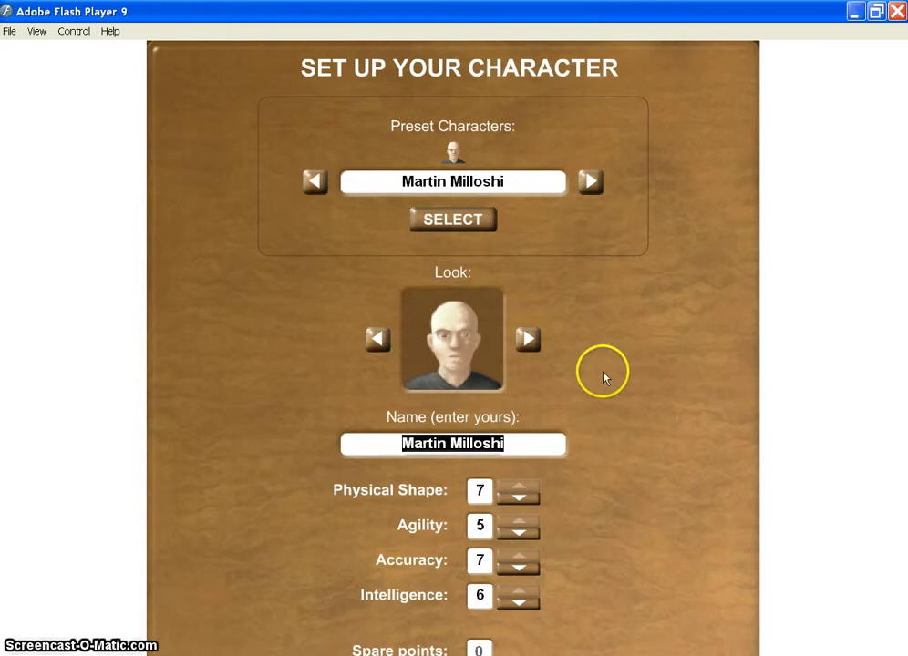
pyautogui.click(514, 502)
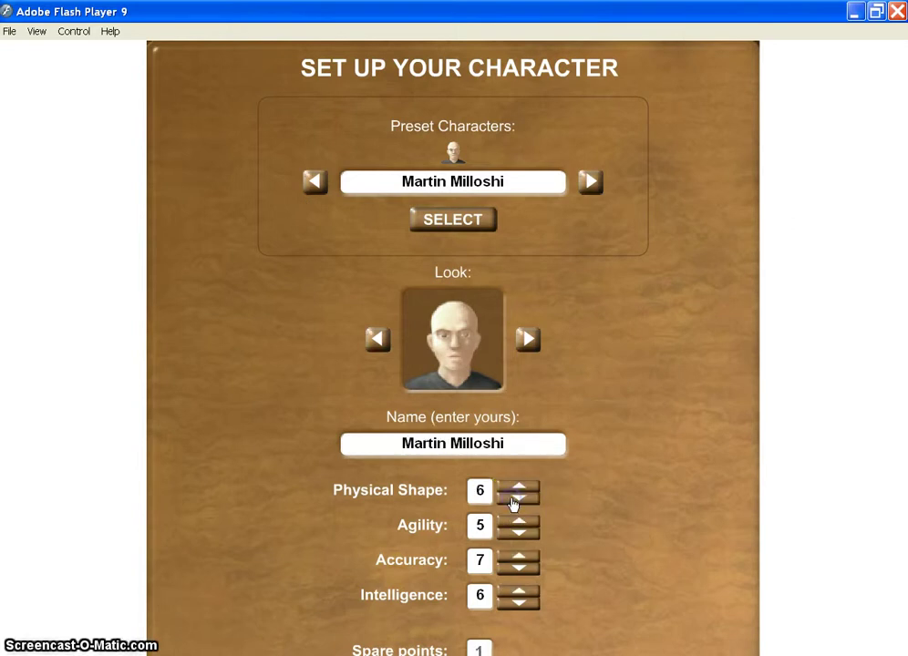
pyautogui.click(511, 502)
pyautogui.click(516, 571)
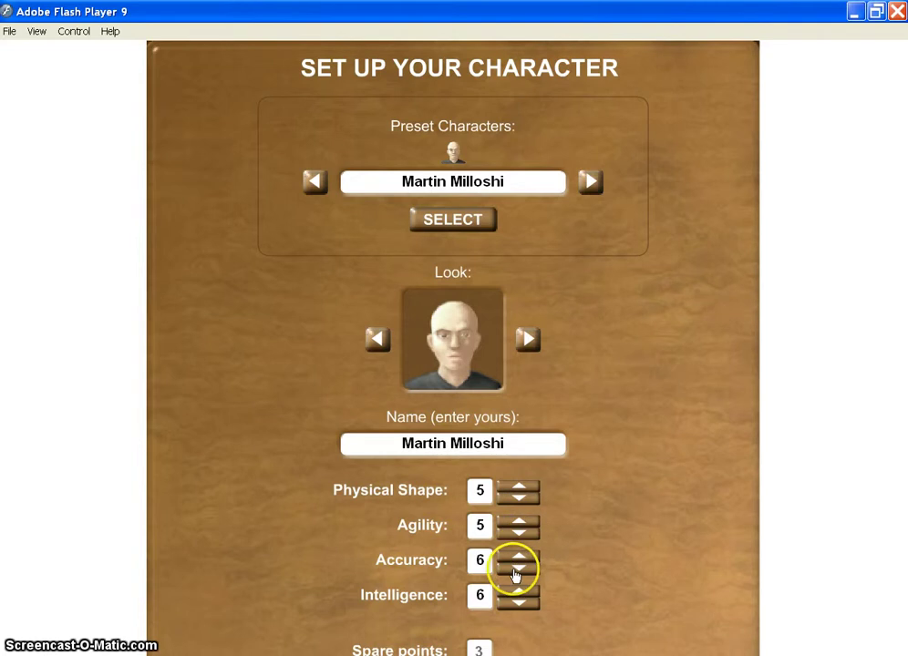
pyautogui.click(515, 571)
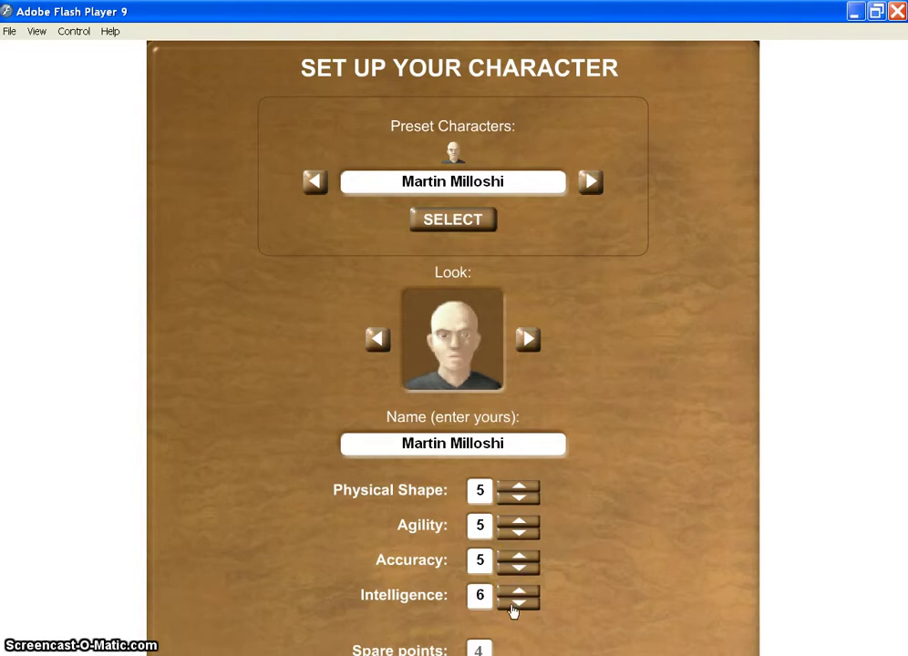
pyautogui.click(515, 605)
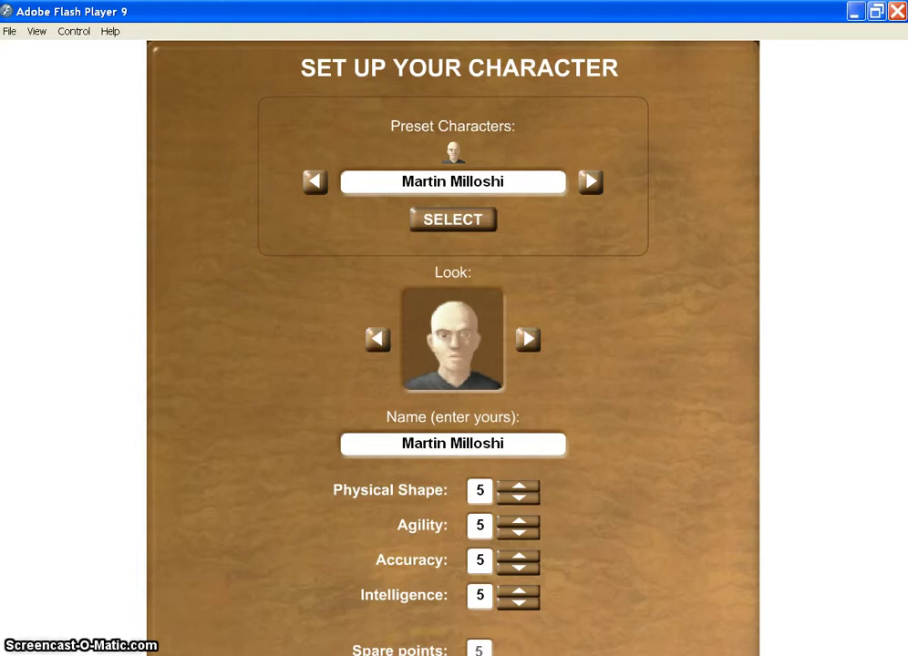
# - Switch to Cheat Engine, run a first scan for the exact 4-byte value 40, and look through the found addresses
pyautogui.hotkey('alt', 'Tab')
pyautogui.click(729, 117)
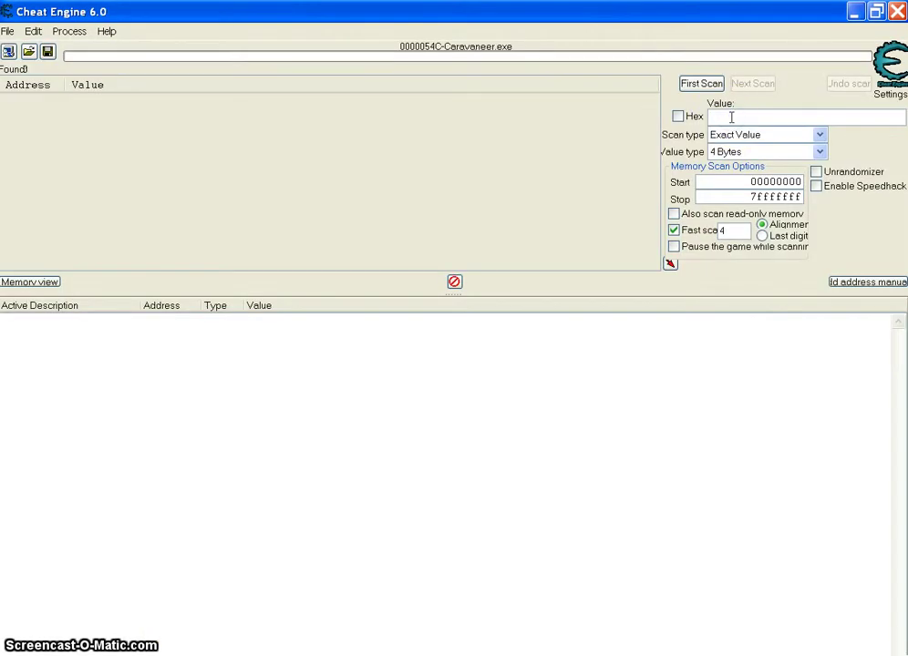
pyautogui.write('40')
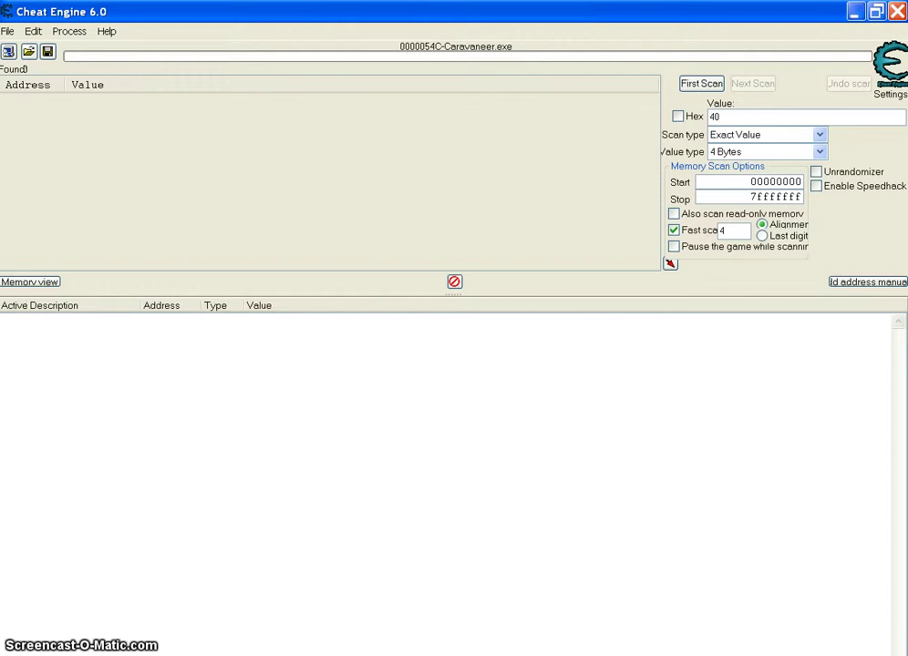
pyautogui.click(701, 85)
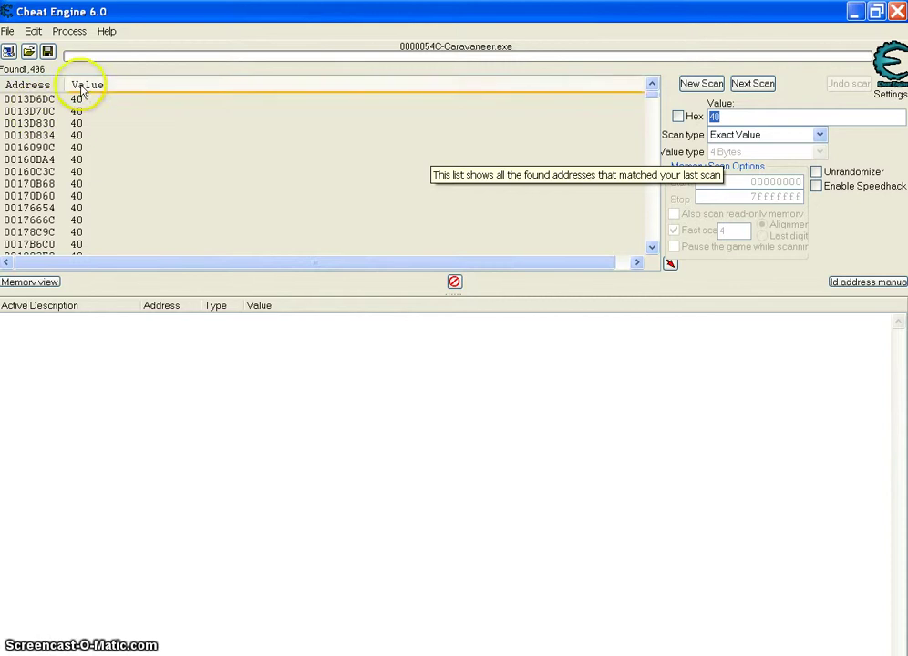
pyautogui.scroll(-2, 102, 173)
pyautogui.scroll(-4, 105, 173)
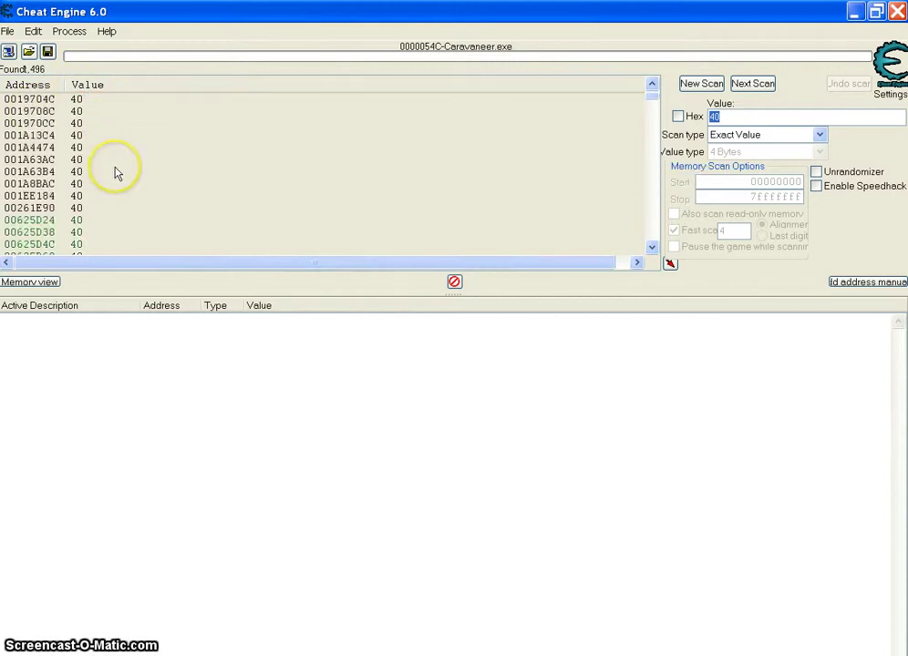
pyautogui.scroll(-1, 105, 173)
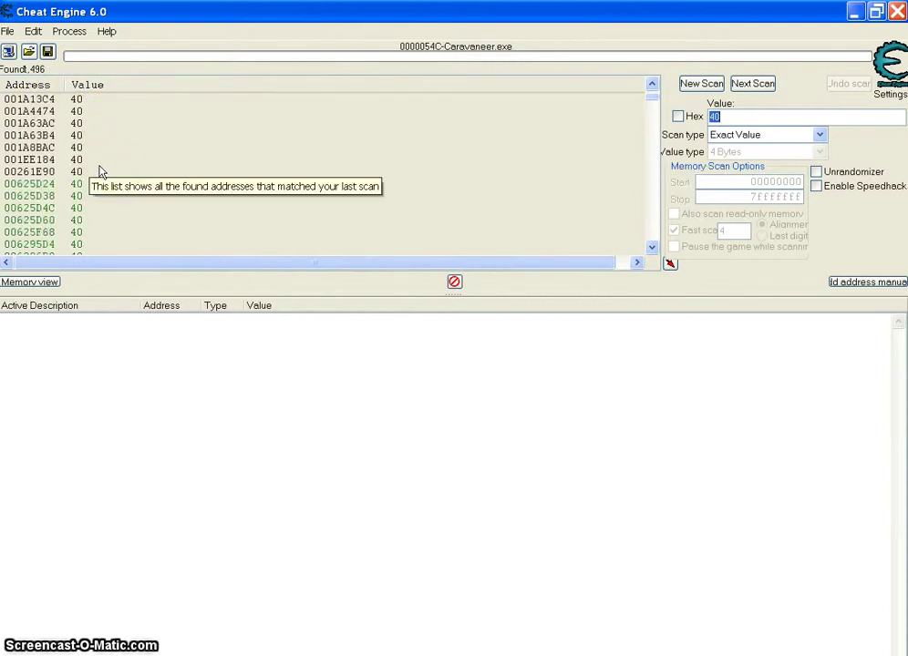
pyautogui.click(470, 446)
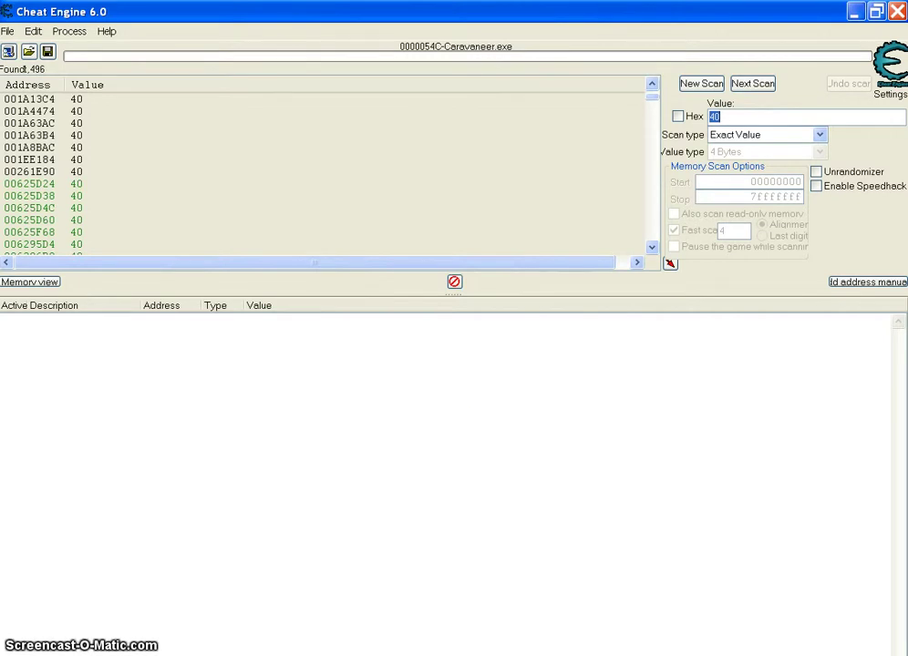
# - Switch to the Caravaneer game and raise Intelligence, Accuracy, Agility and Physical Shape to 6 each
pyautogui.hotkey('alt', 'Tab')
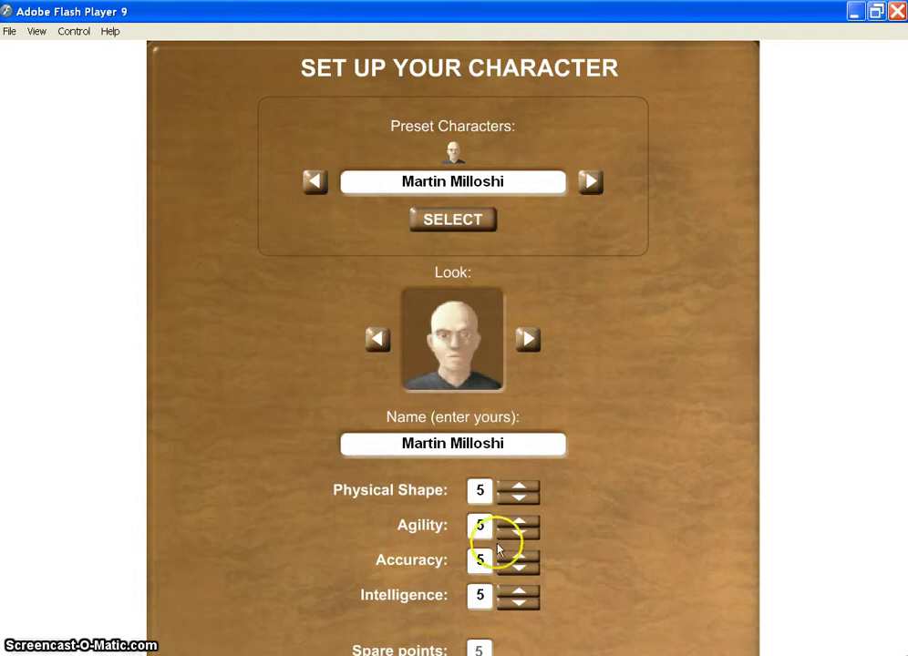
pyautogui.click(516, 592)
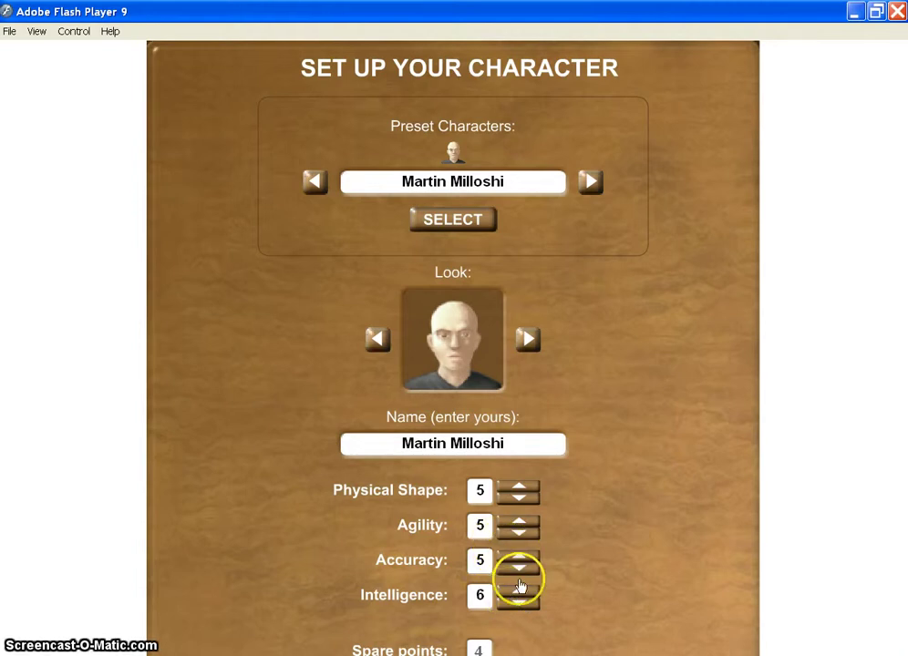
pyautogui.click(515, 561)
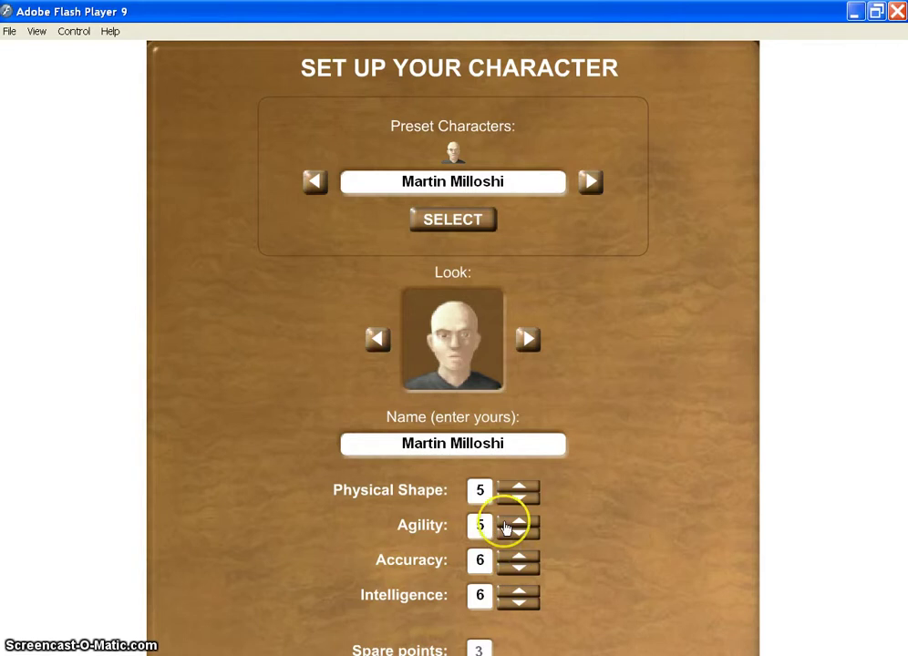
pyautogui.click(506, 527)
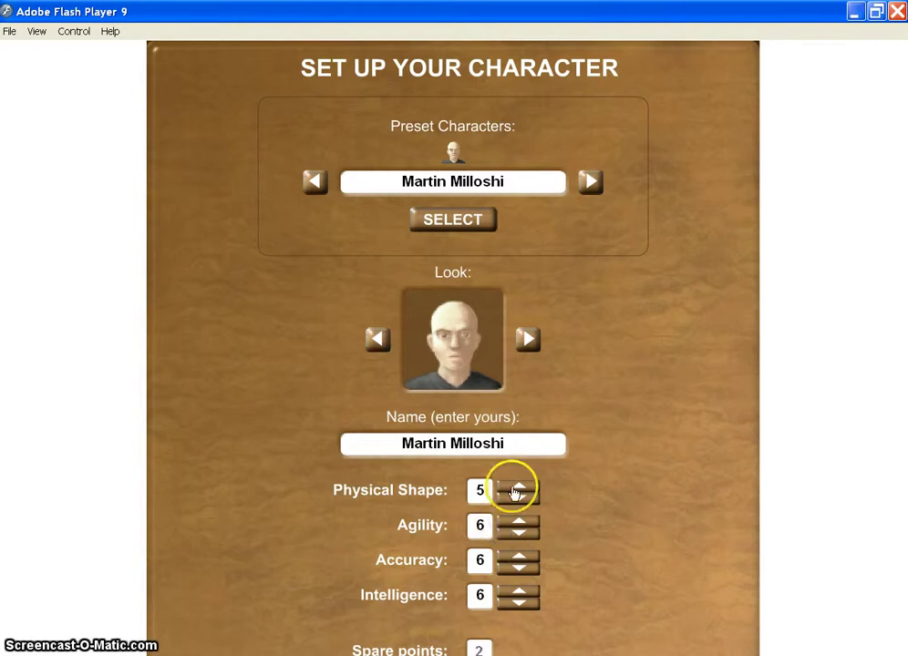
pyautogui.click(514, 490)
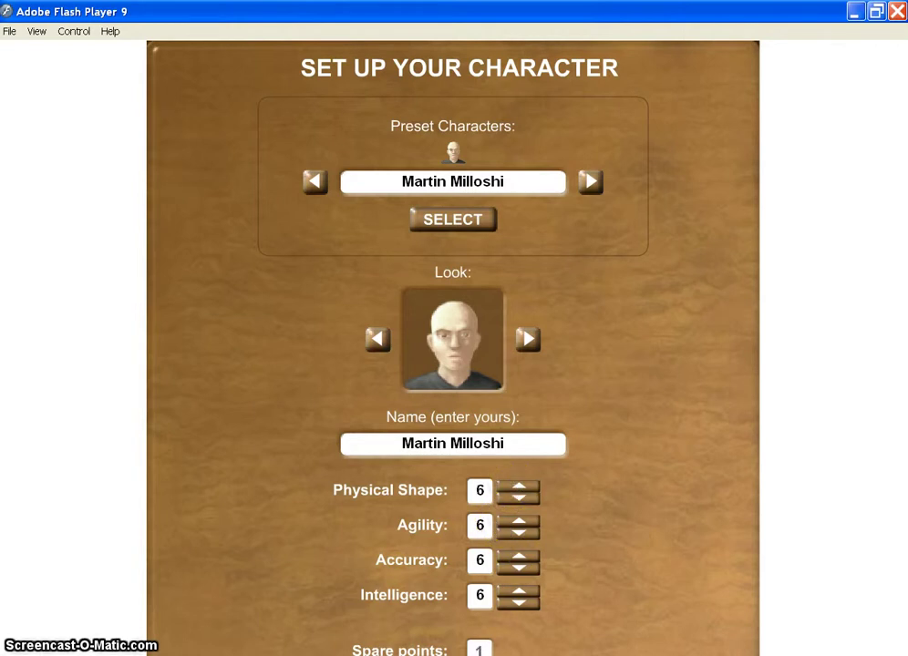
# - Switch to Cheat Engine and narrow the results with a next scan for the exact value 48
pyautogui.hotkey('alt', 'Tab')
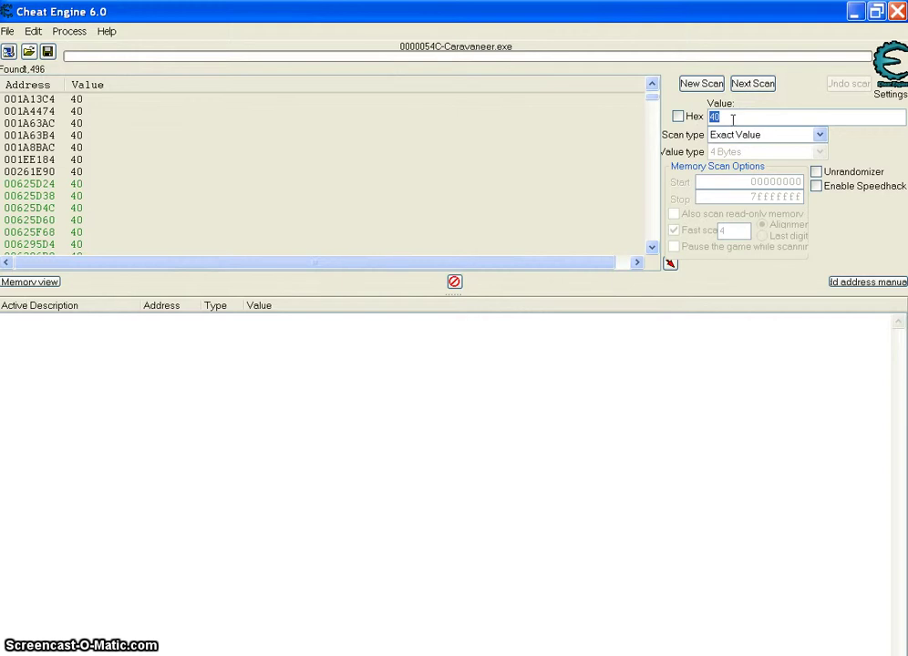
pyautogui.write('48')
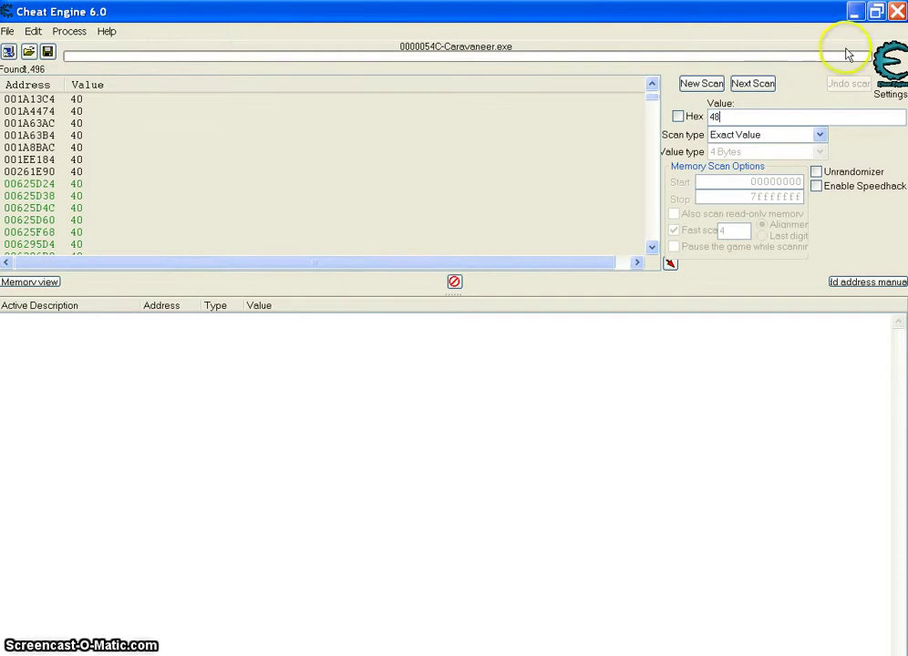
pyautogui.click(752, 85)
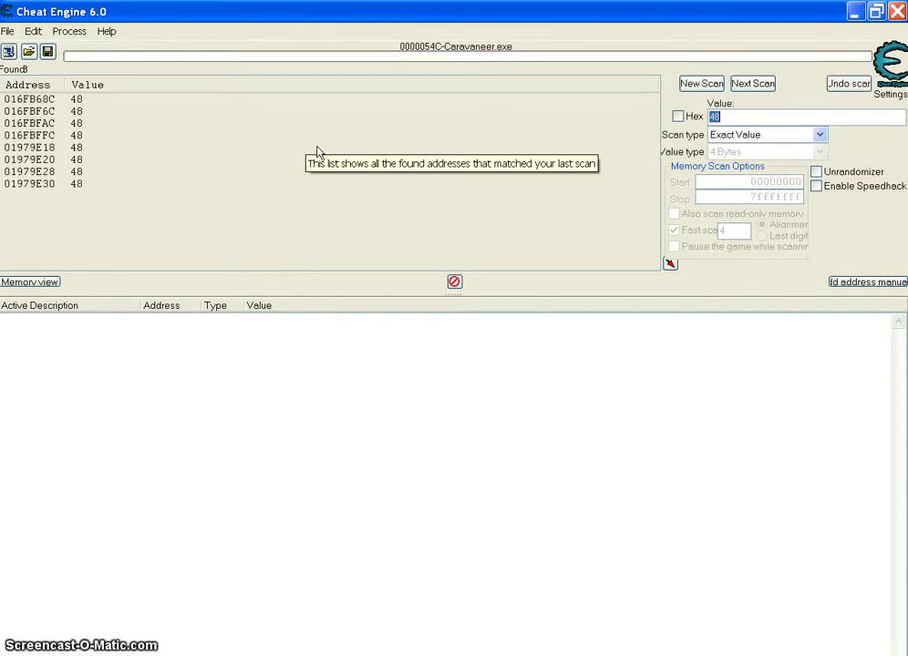
pyautogui.click(142, 155)
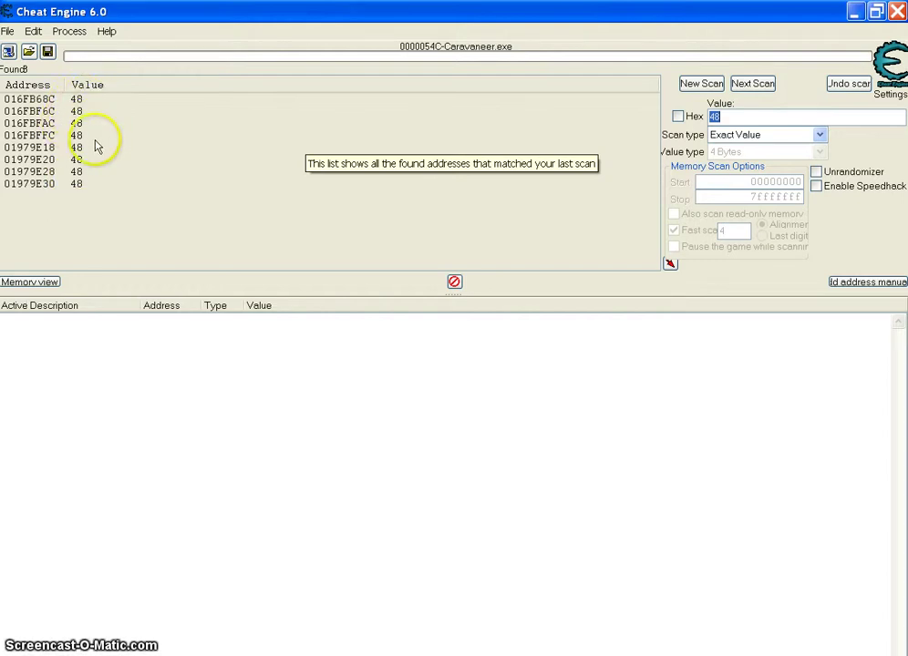
# - Add every found address, from 01979E30 up to 016FB68C, to the address list
pyautogui.doubleClick(38, 185)
pyautogui.click(42, 175)
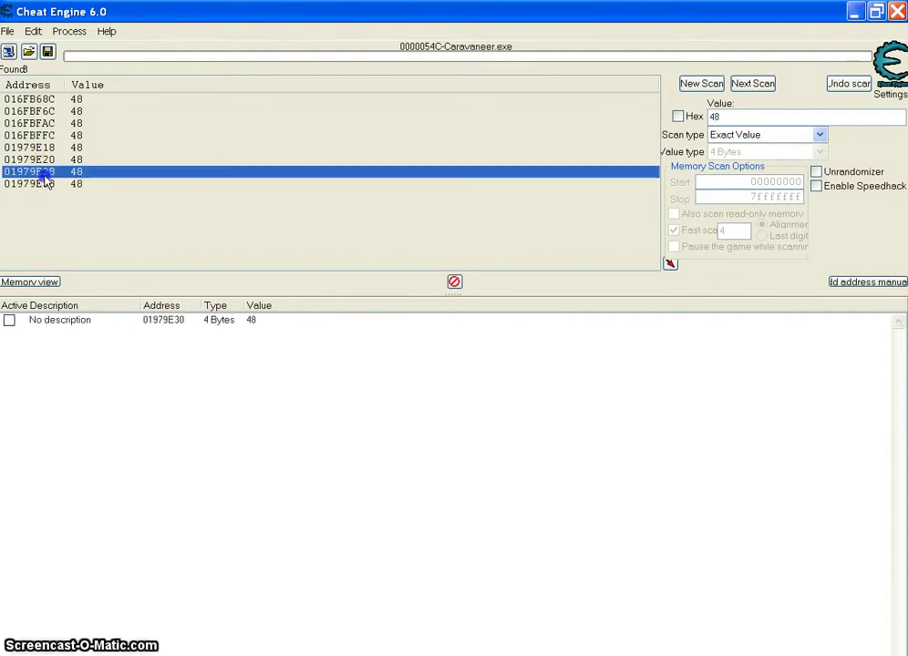
pyautogui.doubleClick(41, 175)
pyautogui.click(51, 159)
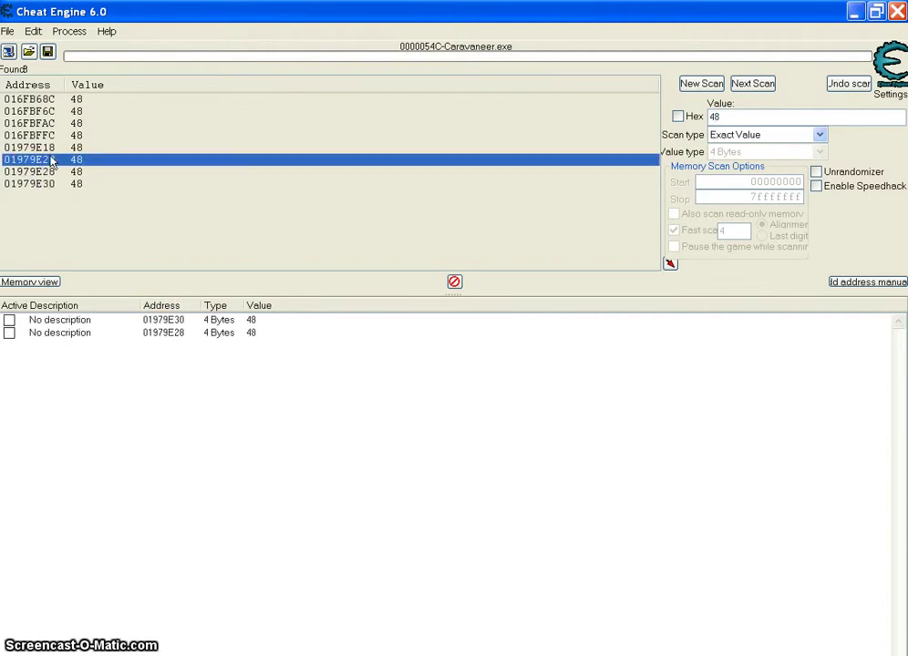
pyautogui.doubleClick(51, 159)
pyautogui.doubleClick(52, 146)
pyautogui.doubleClick(53, 135)
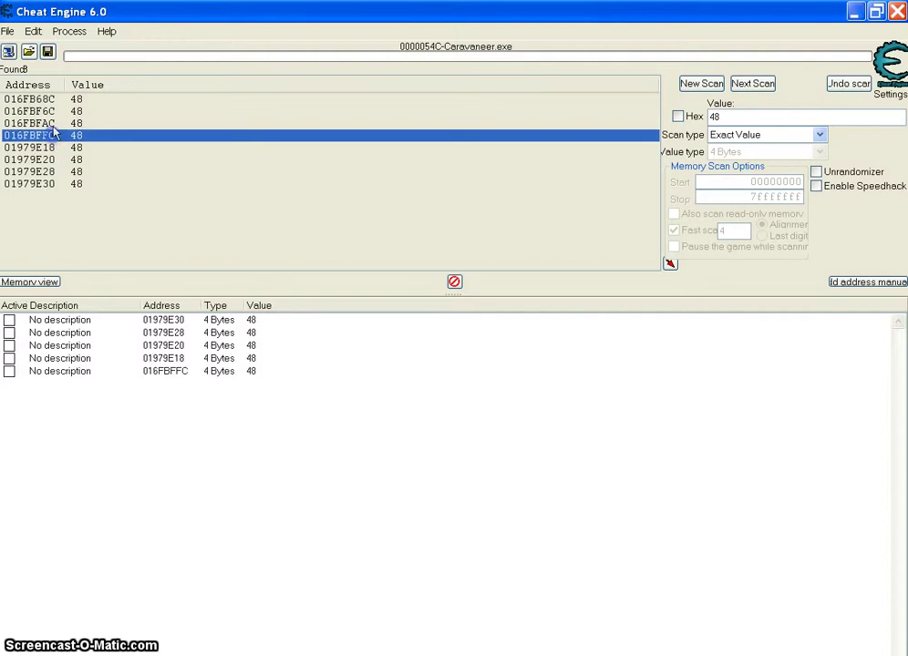
pyautogui.doubleClick(52, 123)
pyautogui.doubleClick(57, 111)
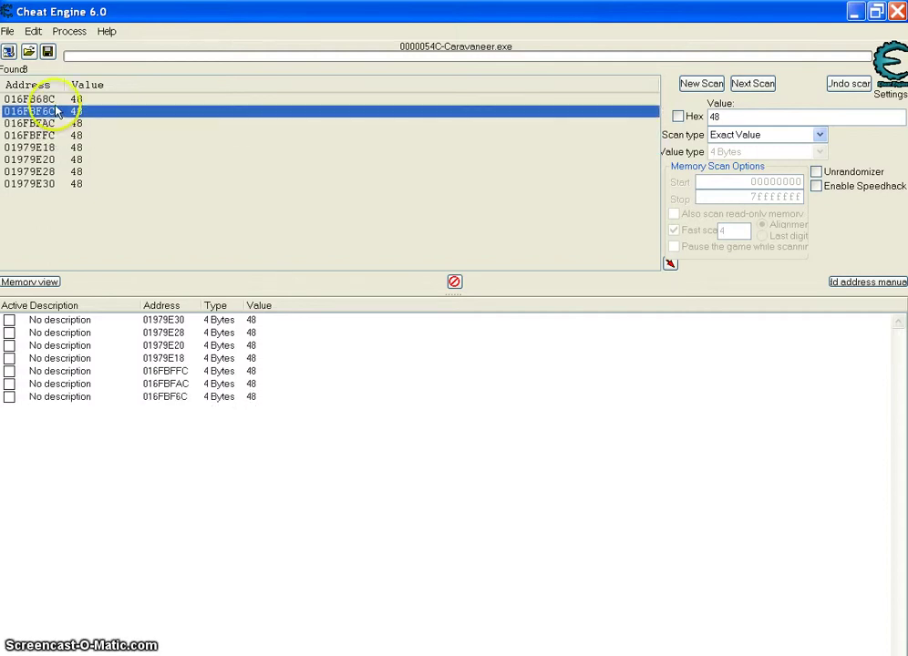
pyautogui.doubleClick(34, 98)
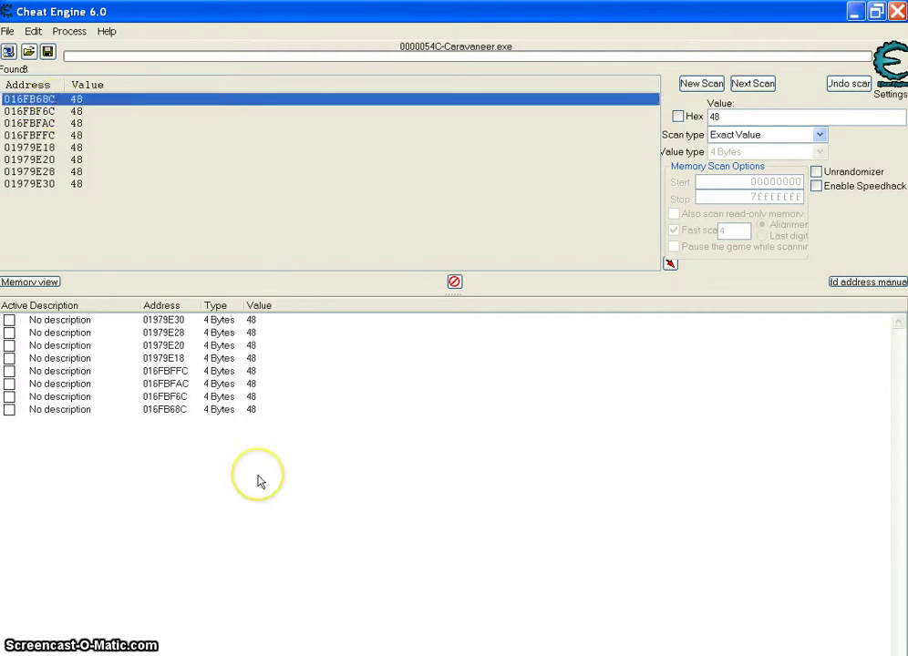
pyautogui.doubleClick(61, 326)
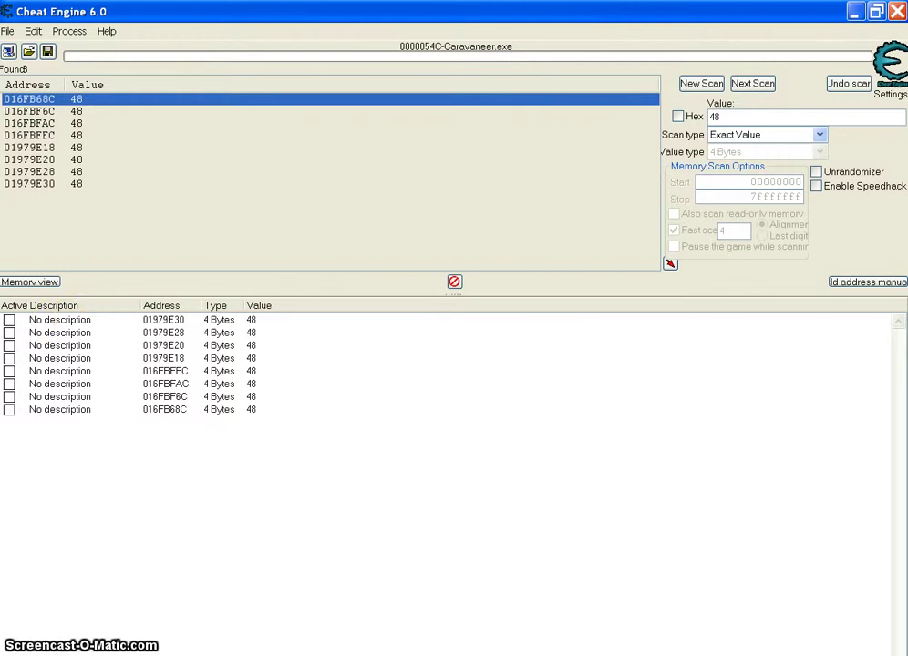
# - Switch to the Caravaneer game and lower the character's Physical Shape to 5
pyautogui.click(385, 649)
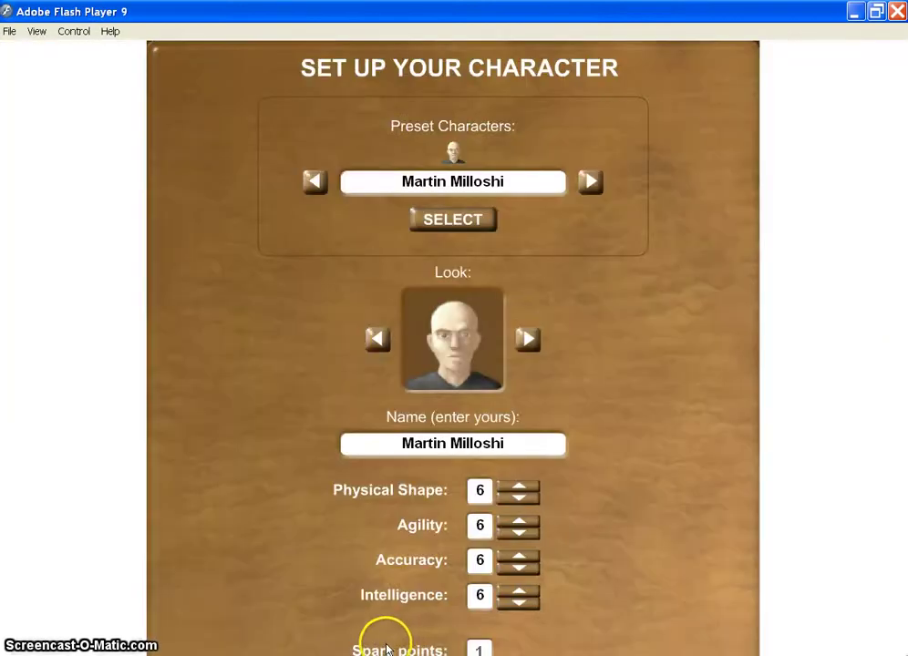
pyautogui.click(478, 502)
pyautogui.click(516, 499)
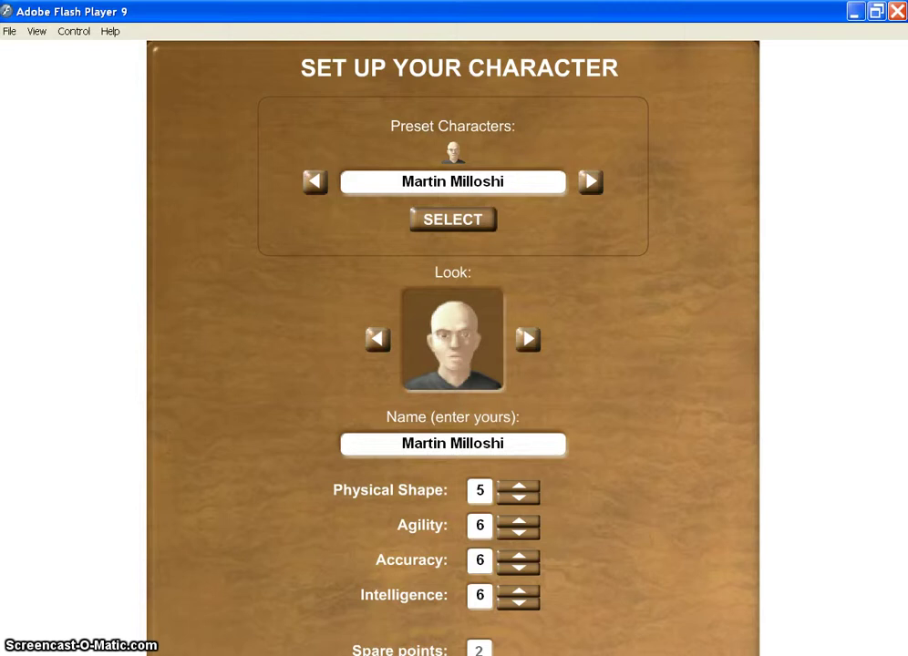
# - Switch to Cheat Engine and change the description of address 01979E18 to "phy shape"
pyautogui.hotkey('alt', 'Tab')
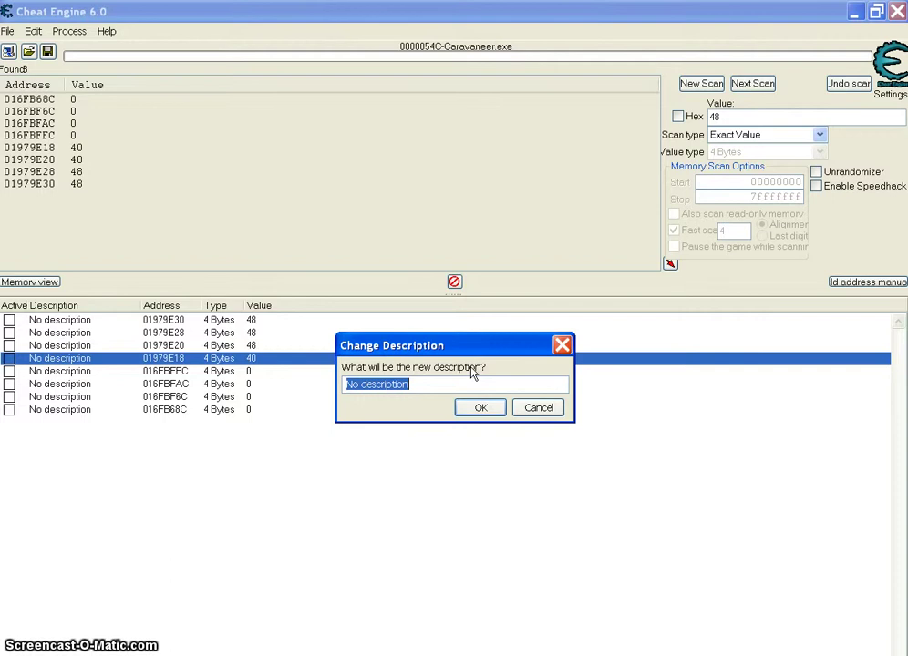
pyautogui.write('ph')
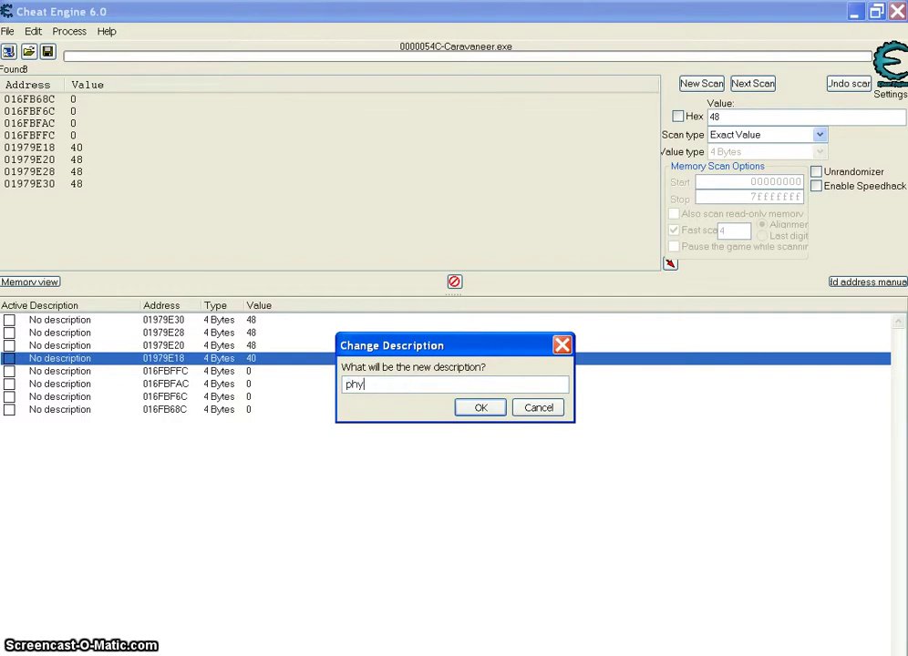
pyautogui.write('y')
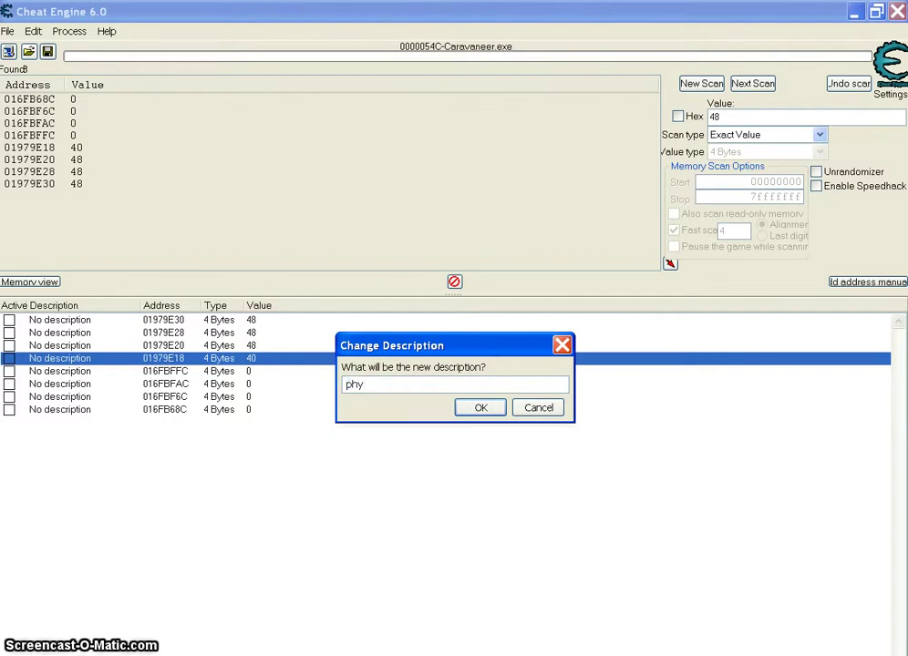
pyautogui.write(' sha')
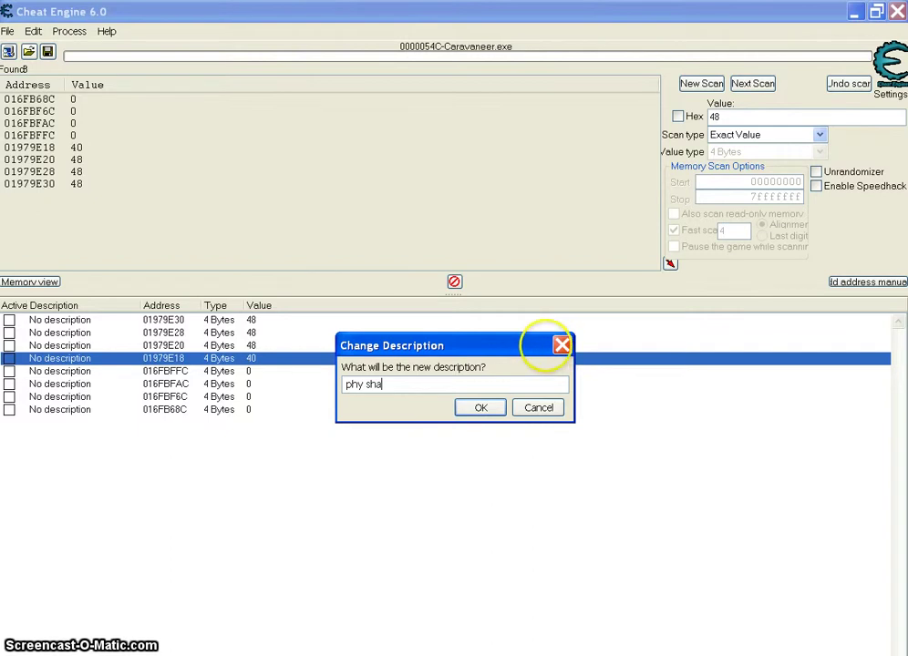
pyautogui.write('pe')
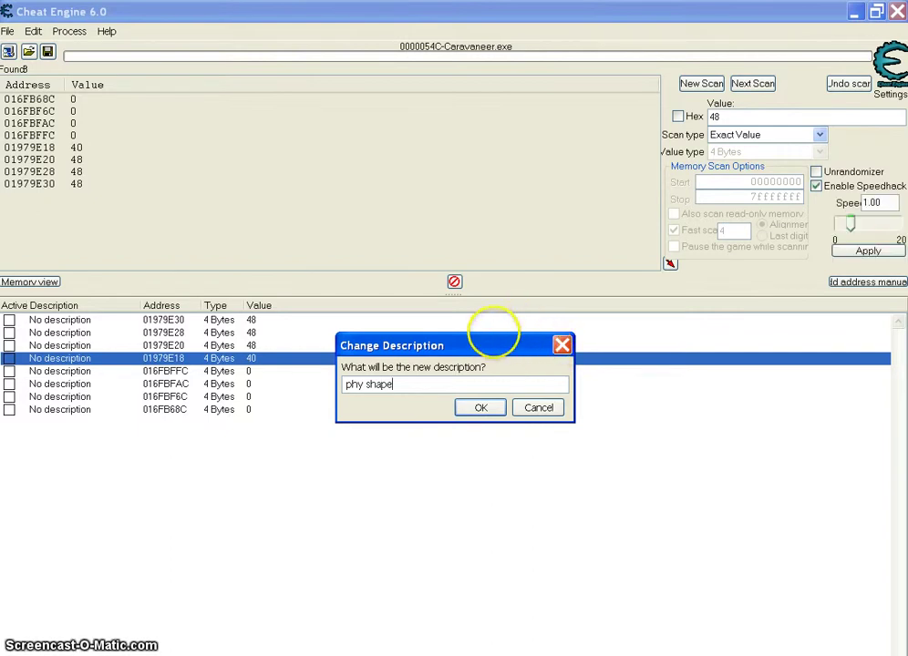
pyautogui.click(473, 411)
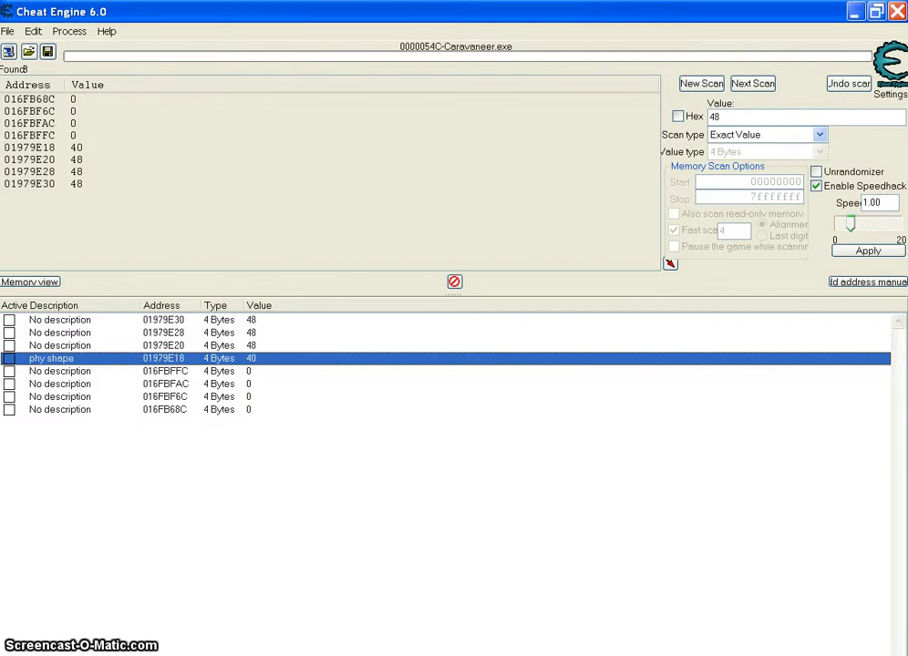
# - Switch to the Caravaneer game and set Physical Shape to 6, Agility to 5, and Accuracy to 7, keeping Intelligence at 6
pyautogui.click(434, 601)
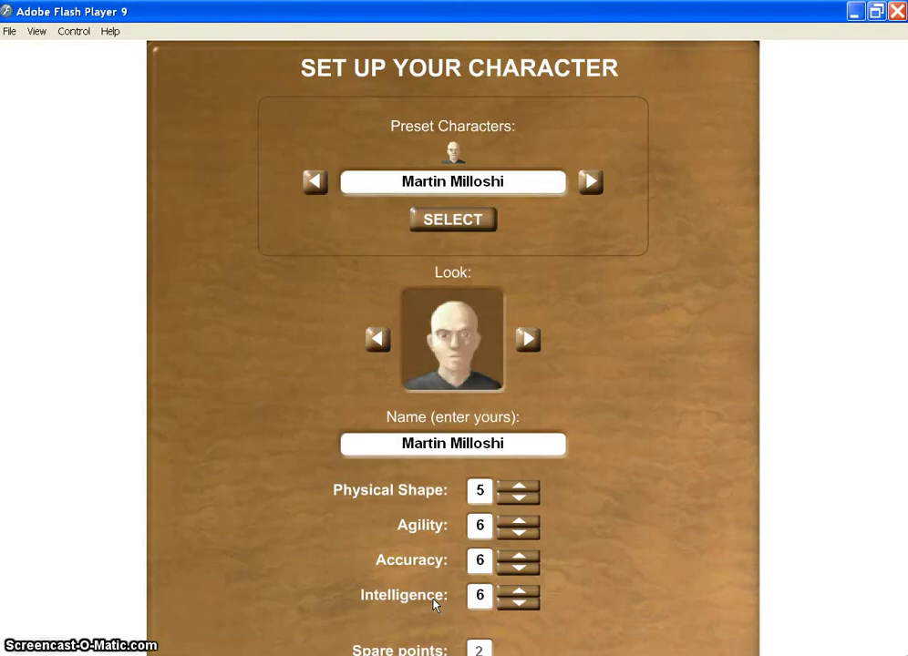
pyautogui.click(519, 486)
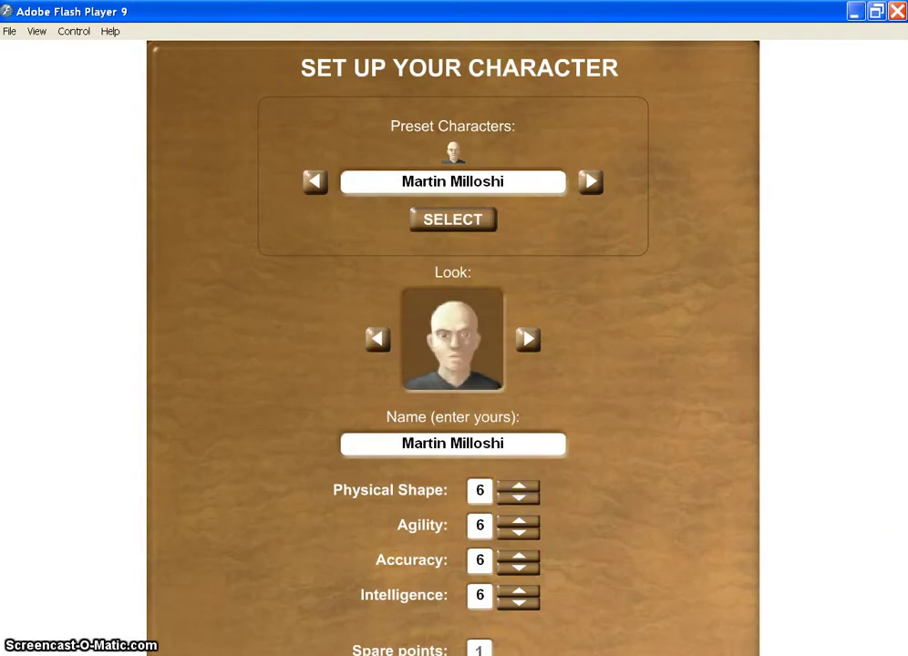
pyautogui.click(519, 532)
pyautogui.click(513, 561)
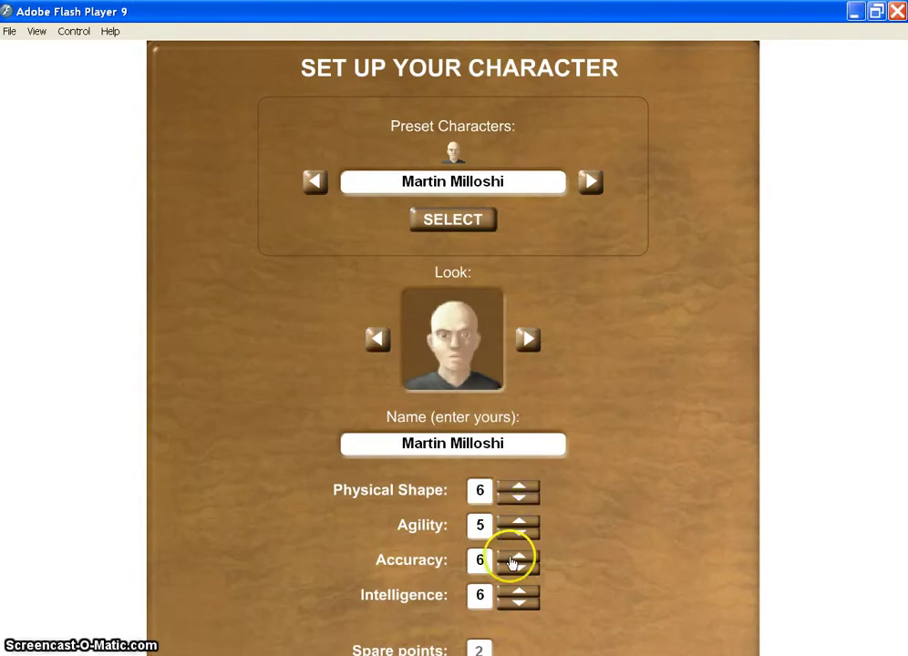
pyautogui.click(506, 601)
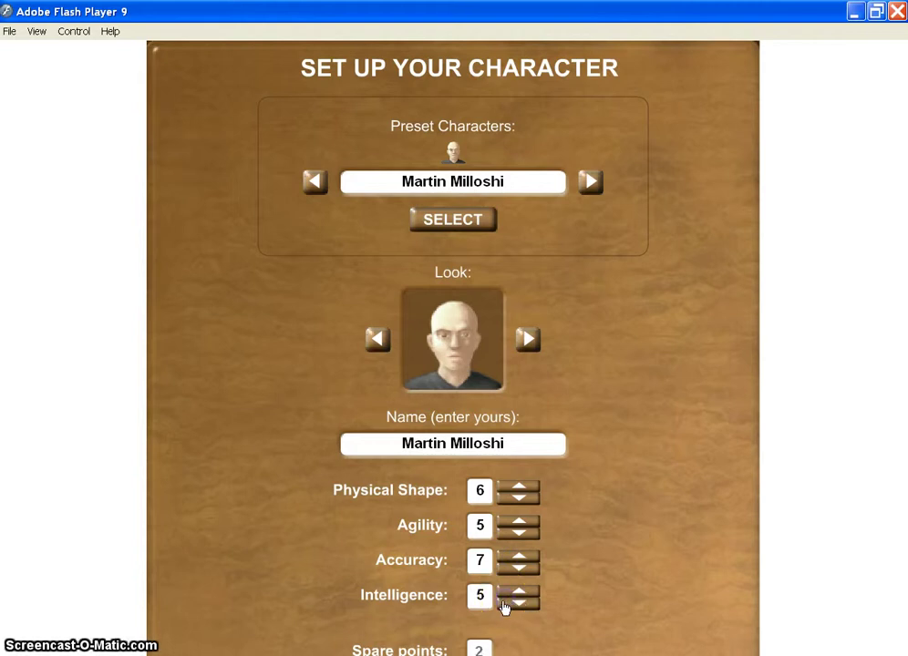
pyautogui.click(503, 591)
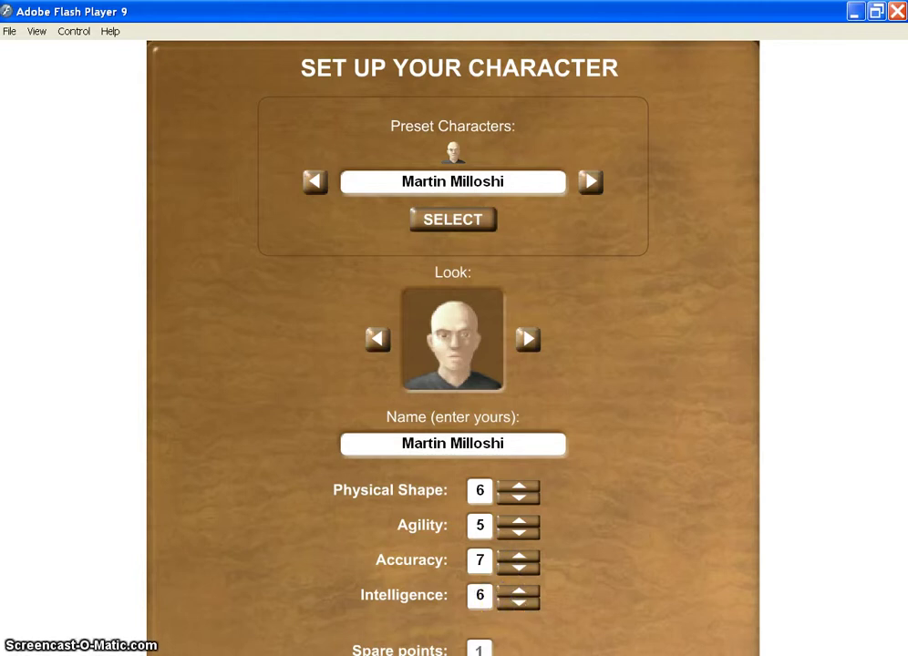
# - Switch to Cheat Engine and change the description of address 01979E20 to "agi", checking the attribute against the game
pyautogui.hotkey('alt', 'Tab')
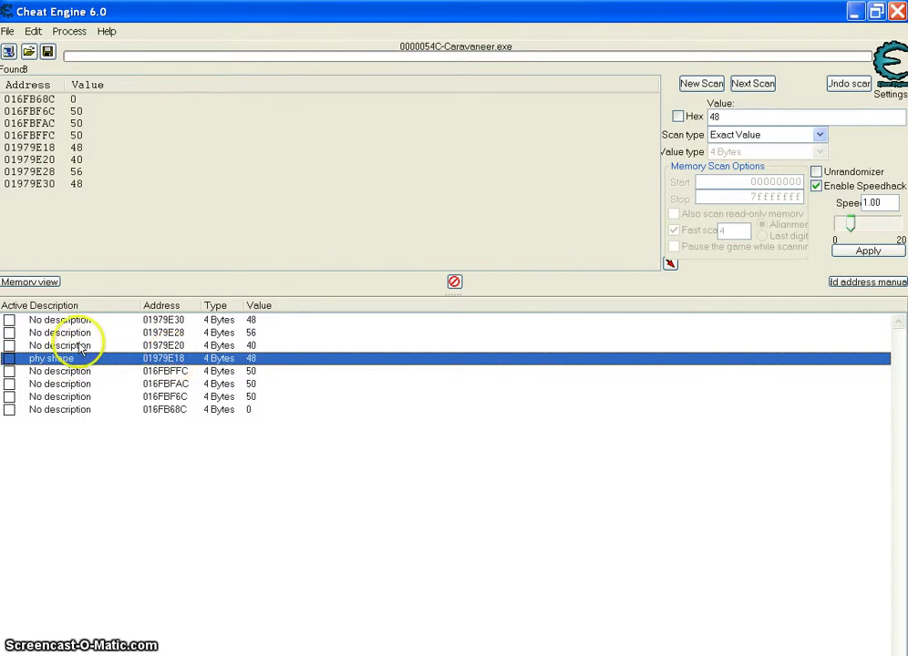
pyautogui.click(82, 347)
pyautogui.doubleClick(79, 347)
pyautogui.hotkey('alt', 'Tab')
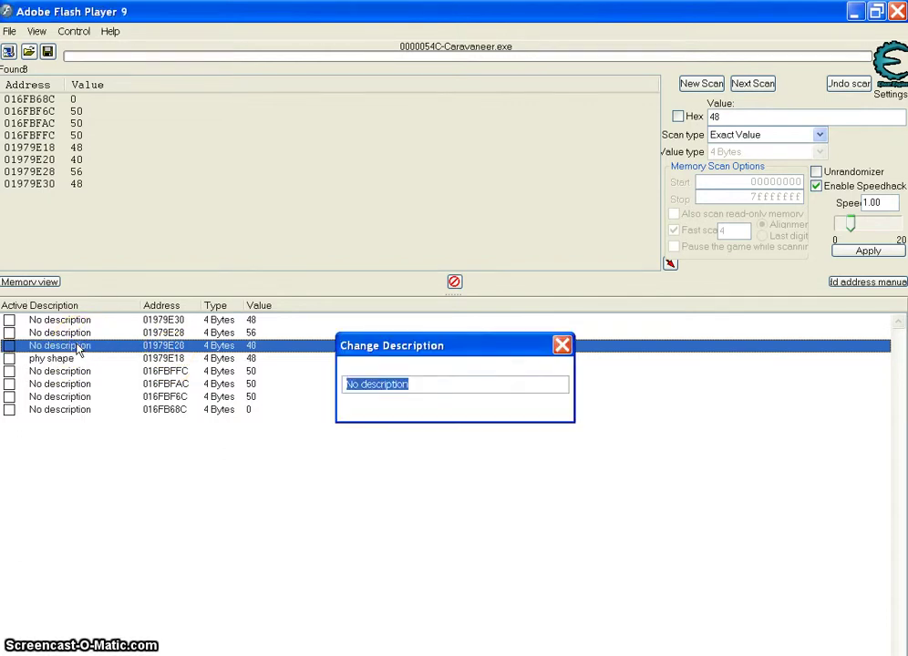
pyautogui.hotkey('alt', 'Tab')
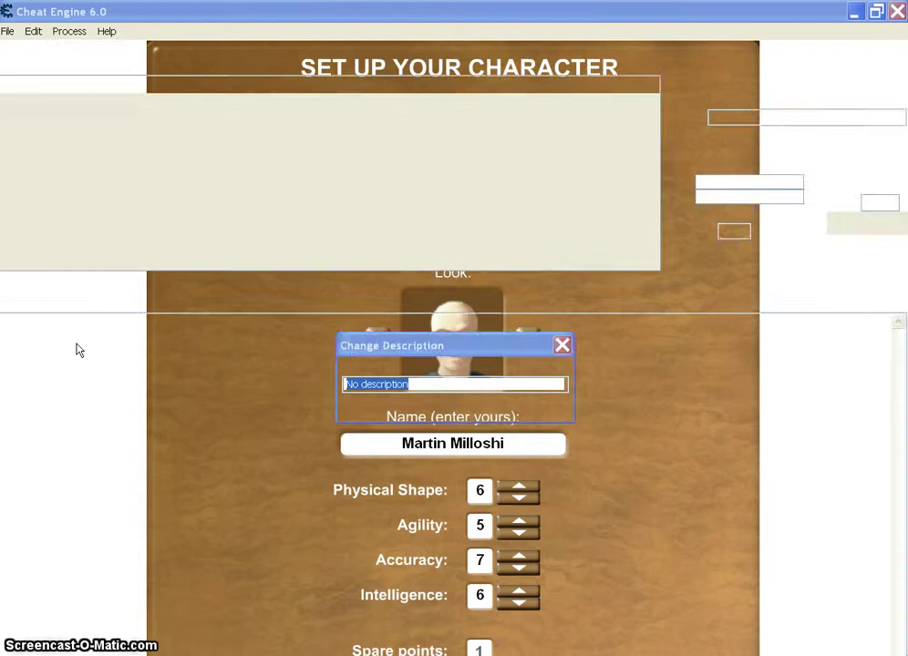
pyautogui.write('a')
pyautogui.click(394, 385)
pyautogui.write('gi')
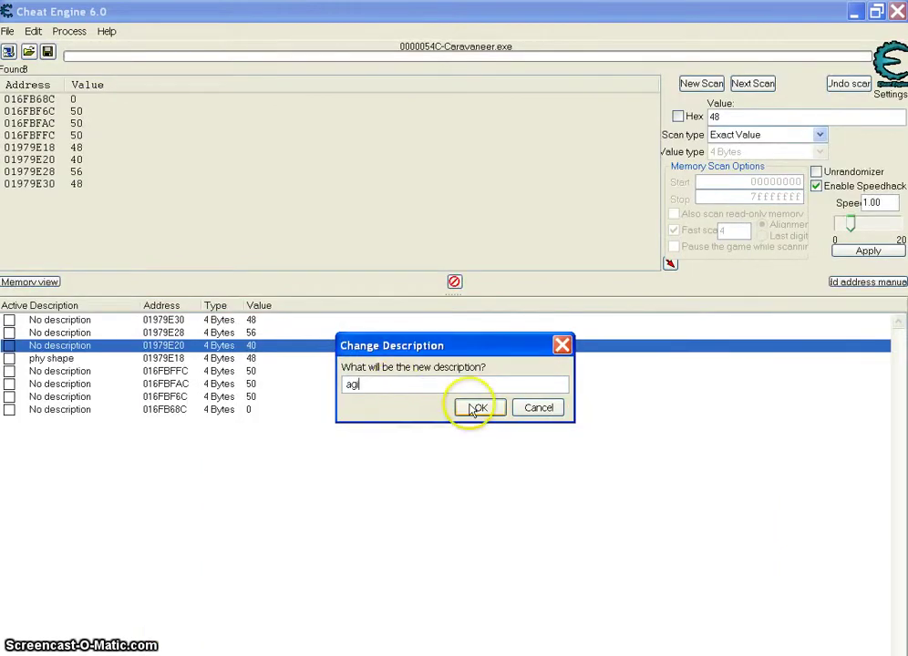
pyautogui.click(474, 409)
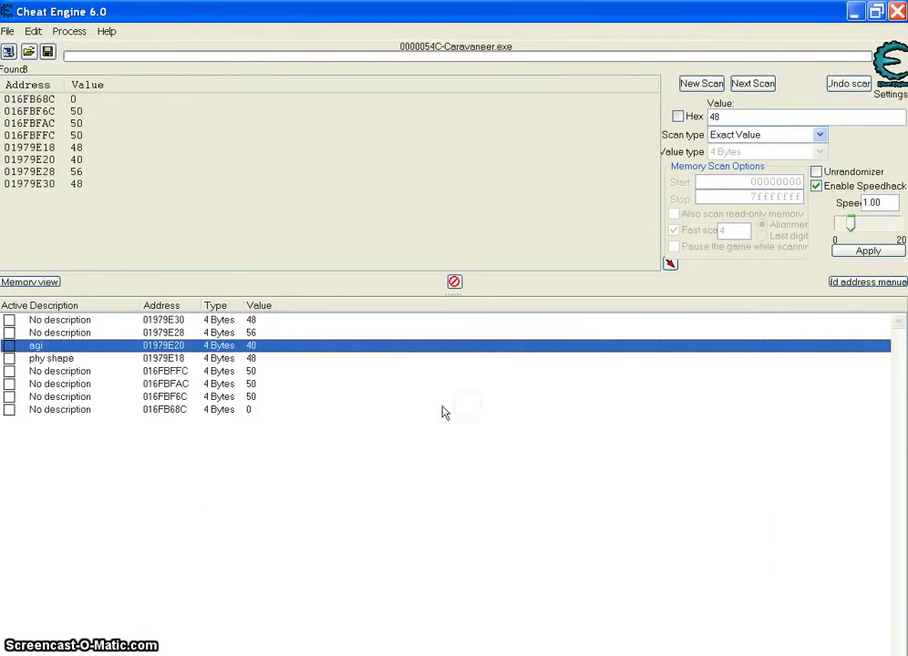
# - Check the attributes in the game and change the description of address 01979E28 to "acc" in Cheat Engine
pyautogui.doubleClick(84, 332)
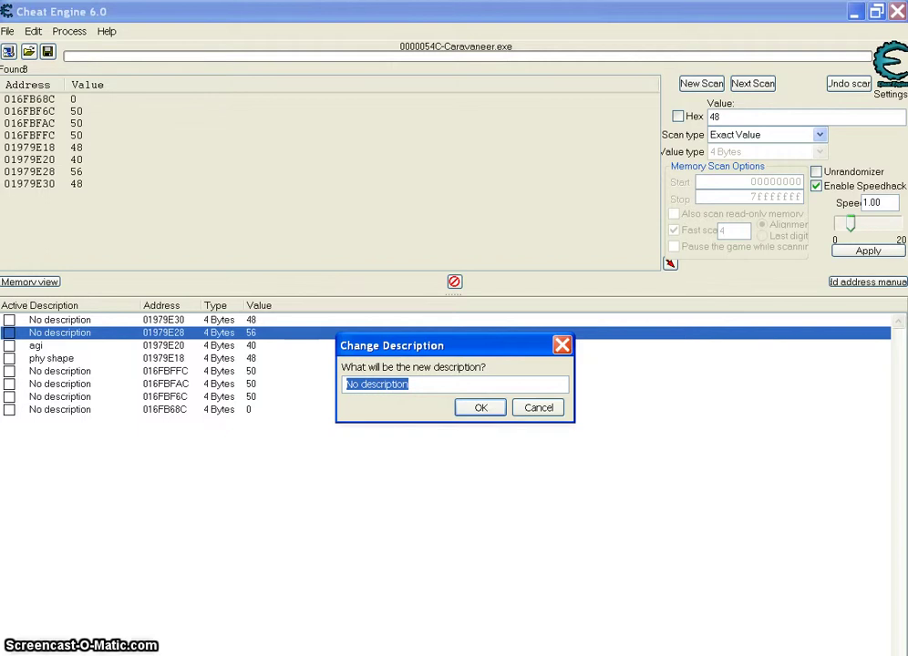
pyautogui.hotkey('alt', 'Tab')
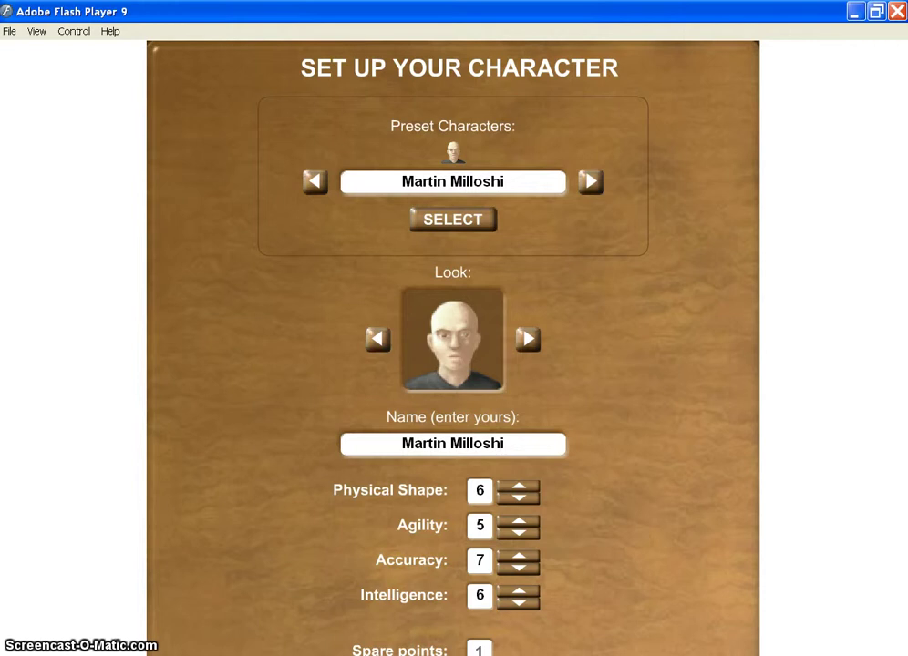
pyautogui.hotkey('alt', 'Tab')
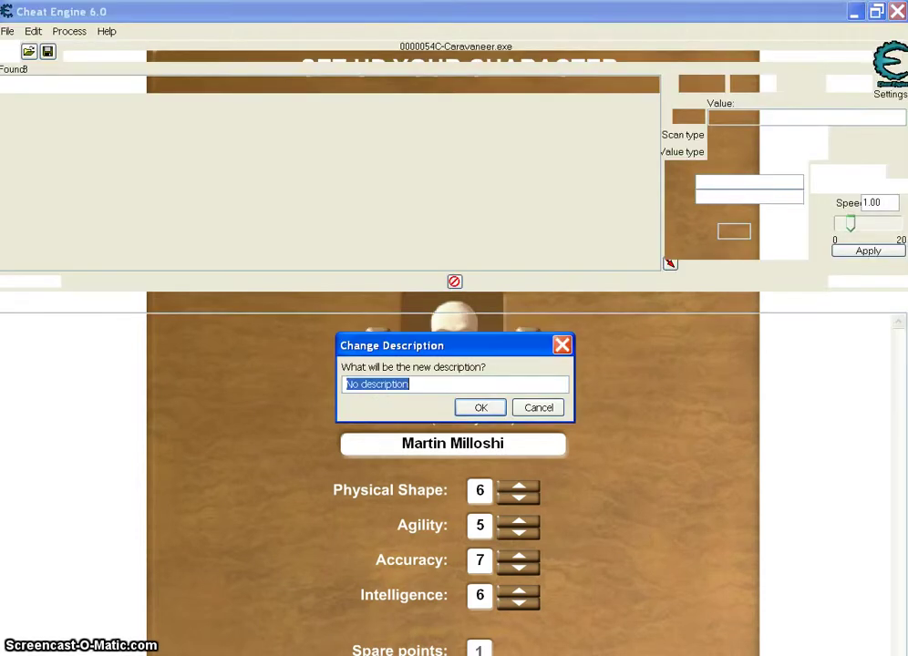
pyautogui.write('acc')
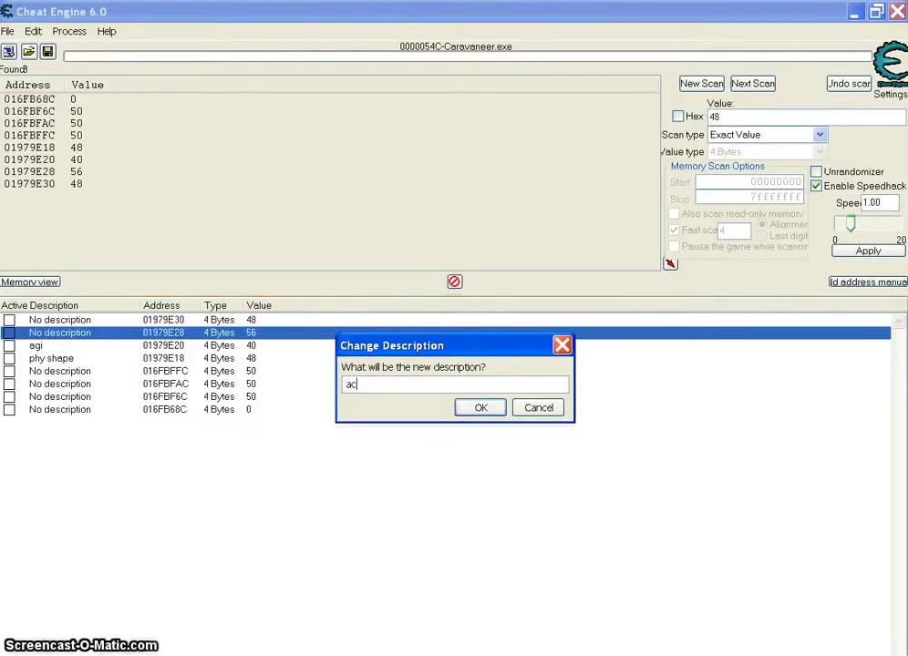
pyautogui.click(480, 407)
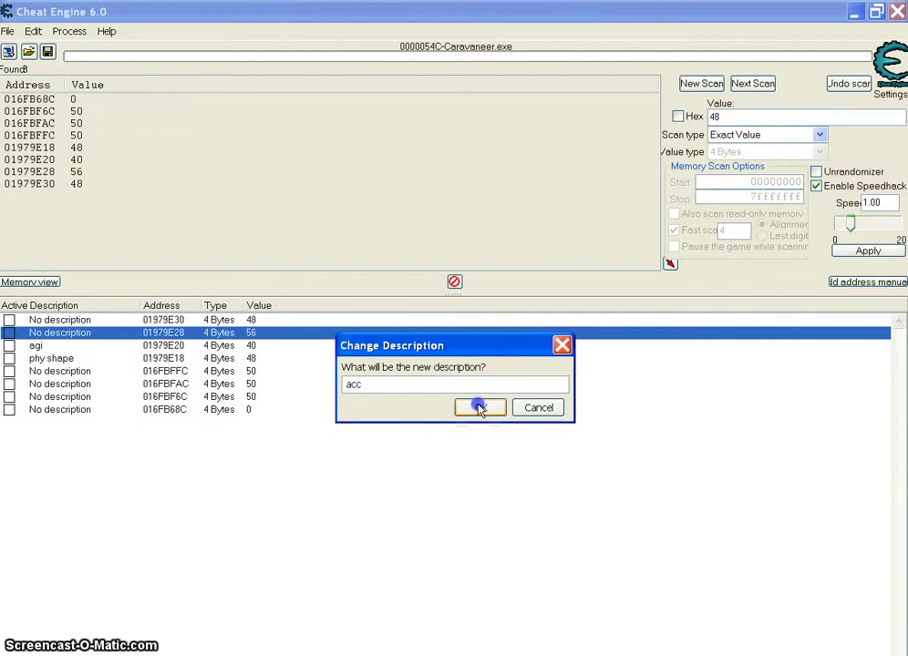
# - Change the description of address 01979E30 to "int" in the address list
pyautogui.doubleClick(78, 321)
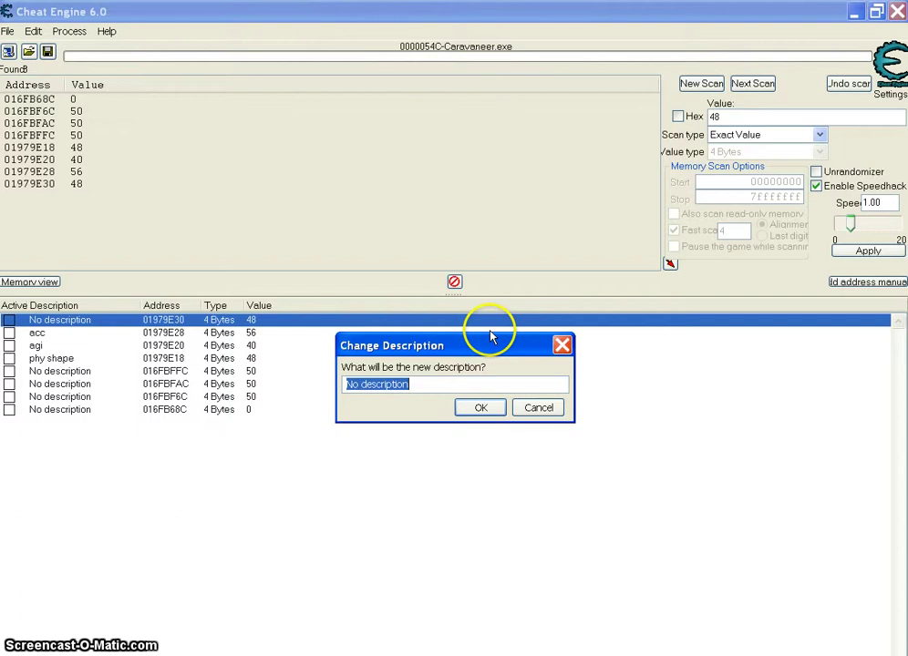
pyautogui.write('a')
pyautogui.press('BackSpace')
pyautogui.write('int')
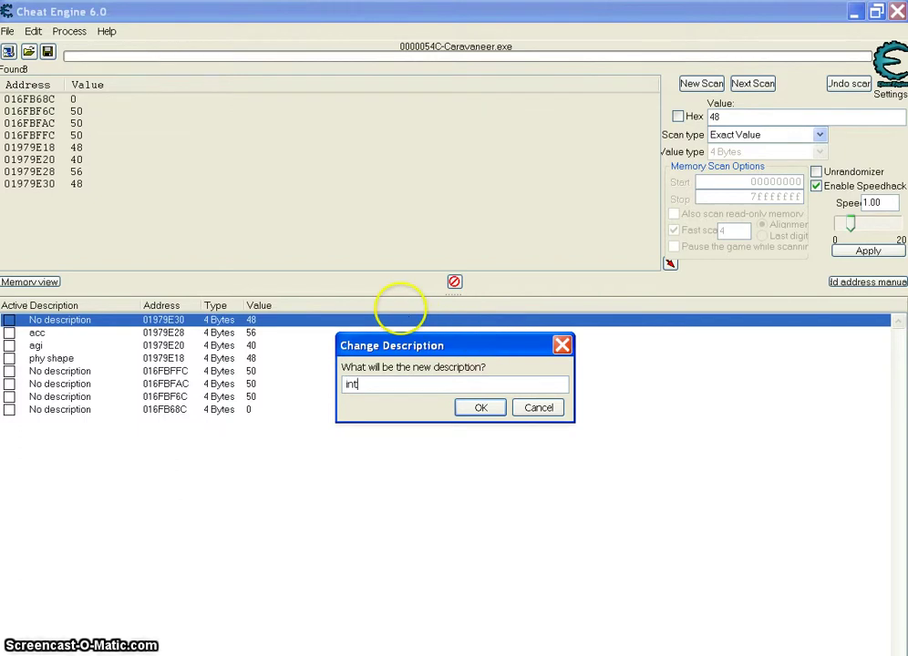
pyautogui.click(478, 408)
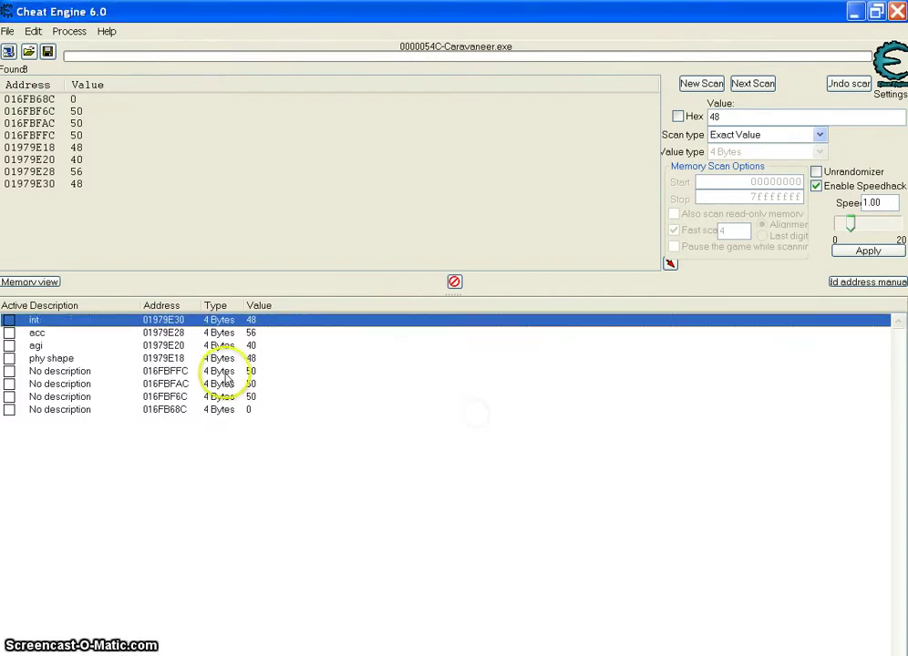
# - Set the value of the int address to 8000
pyautogui.doubleClick(249, 319)
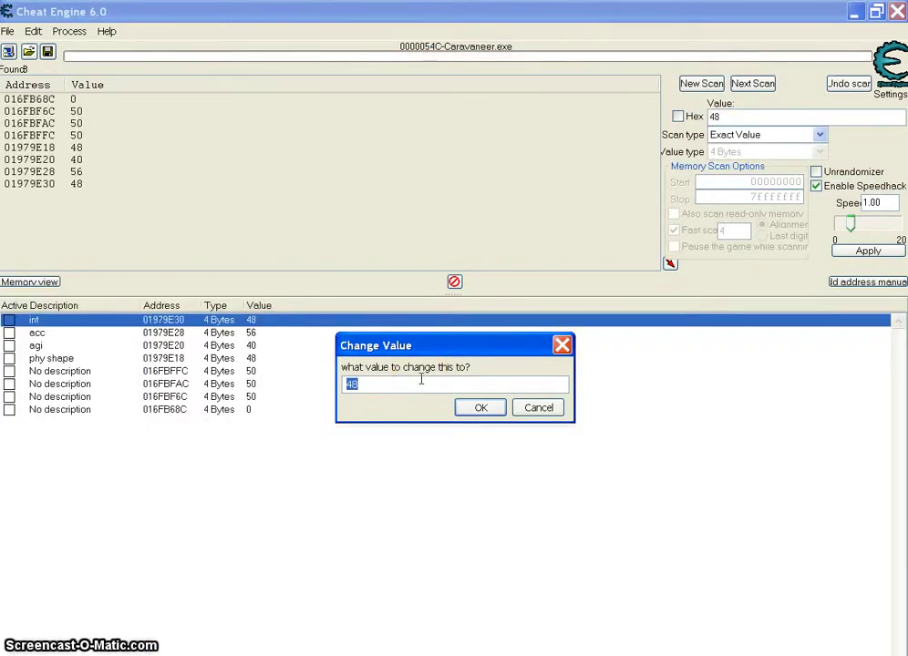
pyautogui.doubleClick(417, 381)
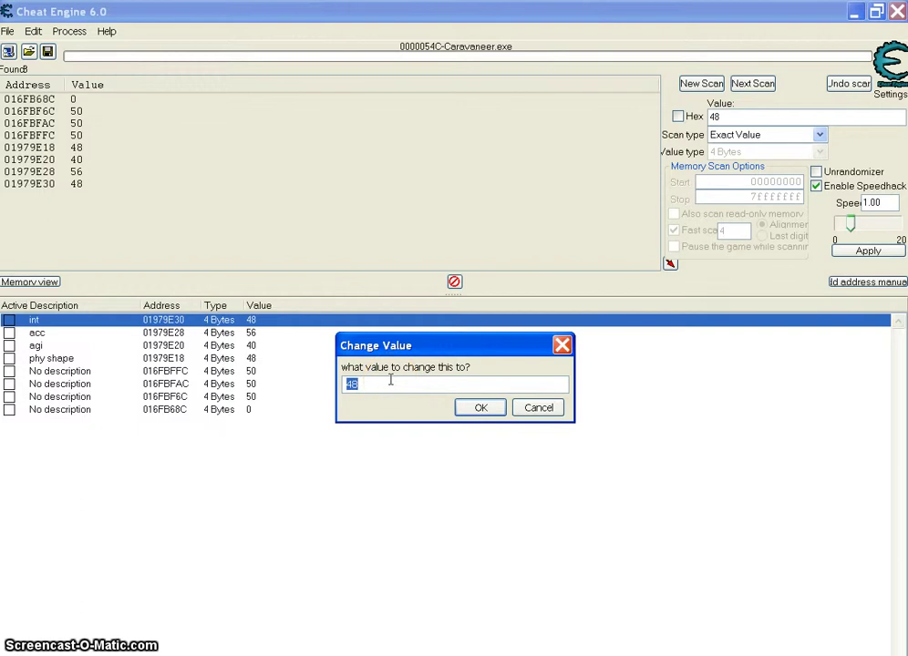
pyautogui.write('80')
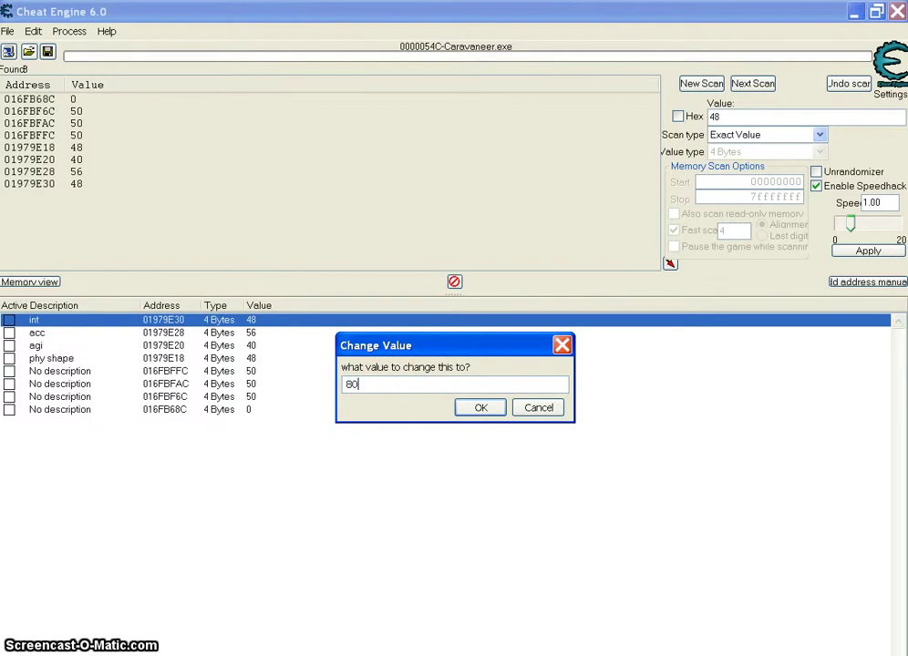
pyautogui.write('00')
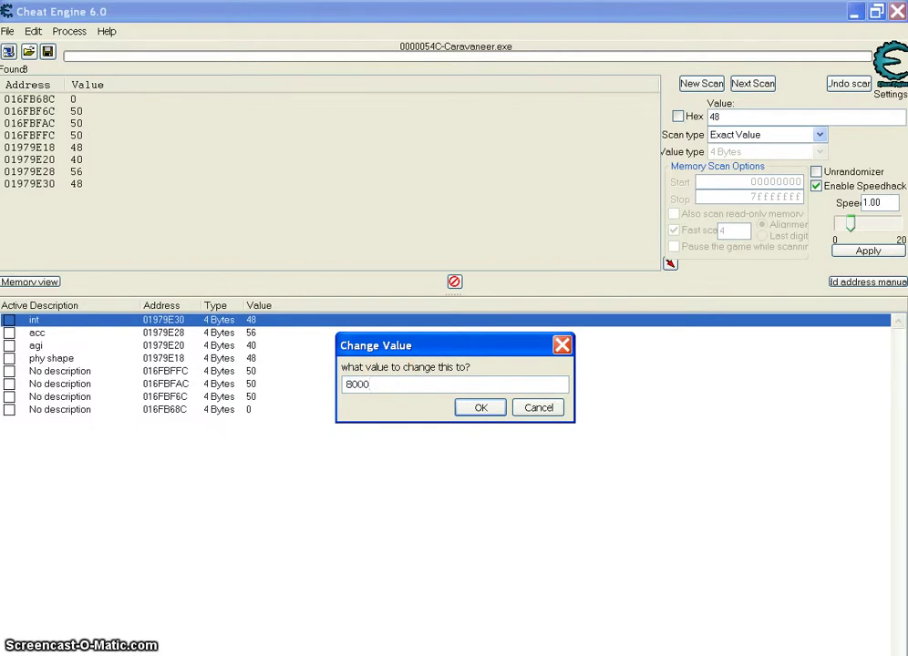
pyautogui.click(483, 407)
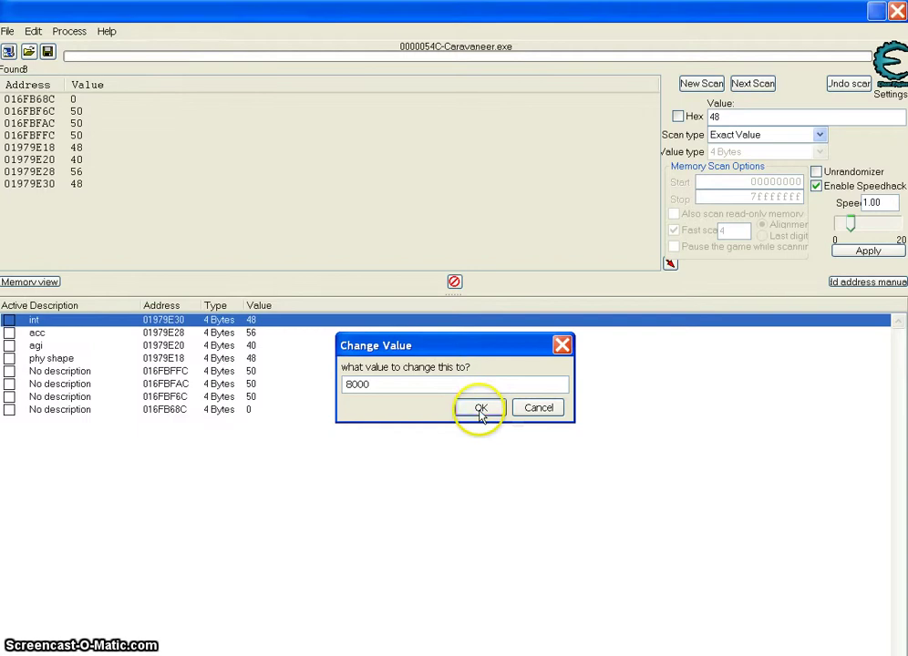
# - Set the values of the acc and agi addresses to 8000 each
pyautogui.doubleClick(254, 333)
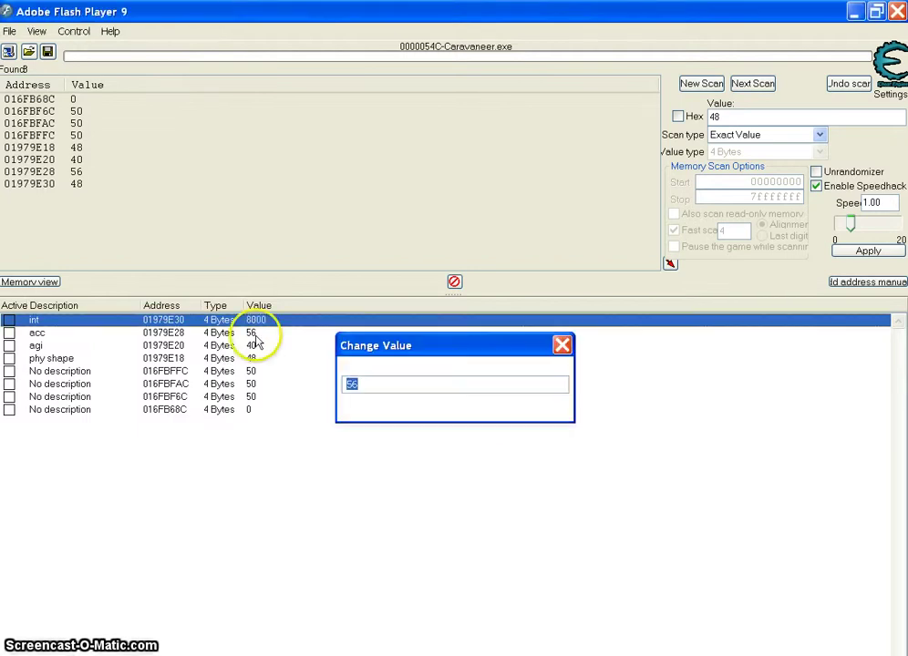
pyautogui.write('8')
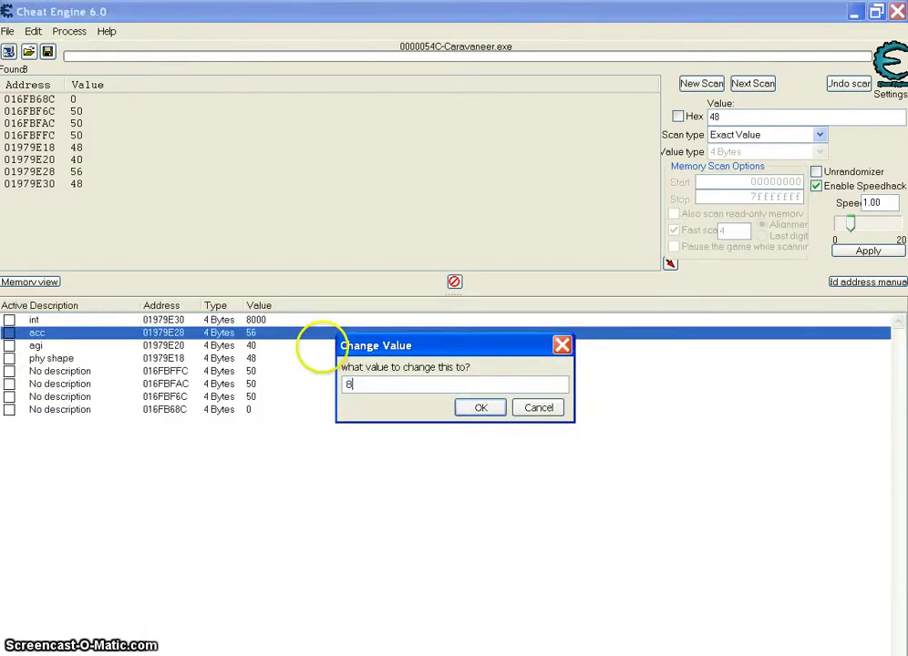
pyautogui.write('000')
pyautogui.press('Return')
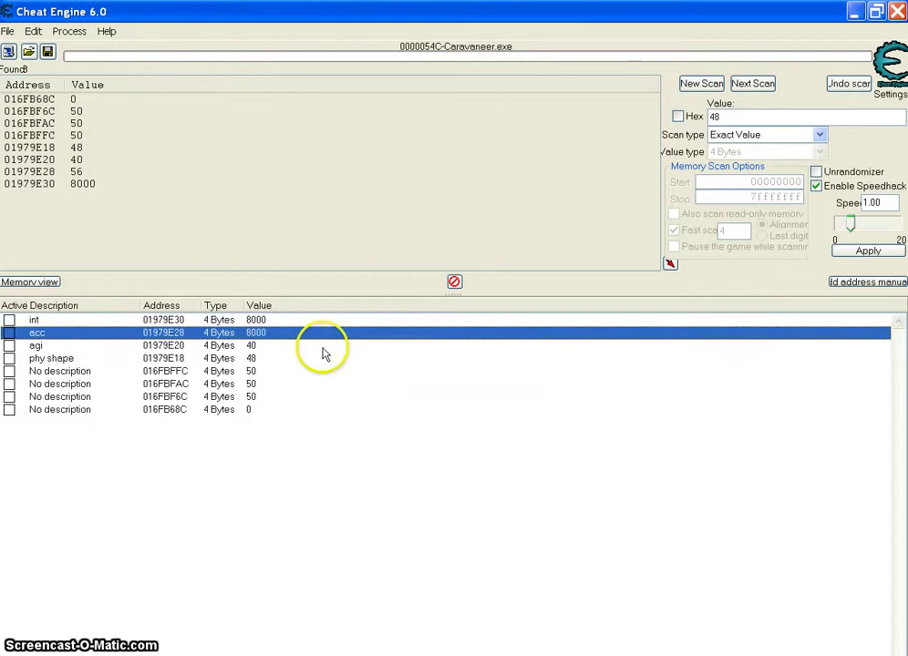
pyautogui.doubleClick(252, 346)
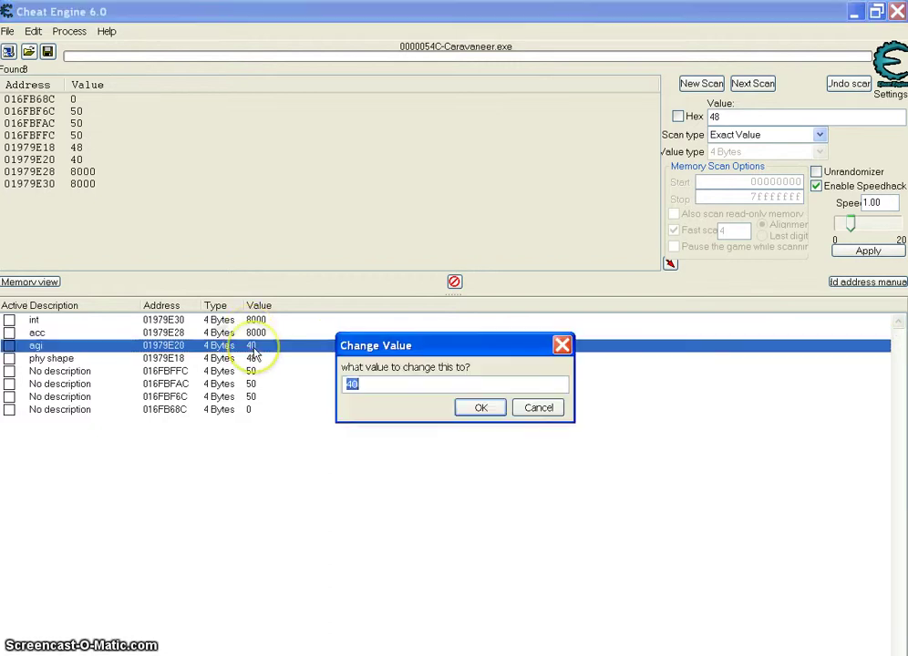
pyautogui.write('8000')
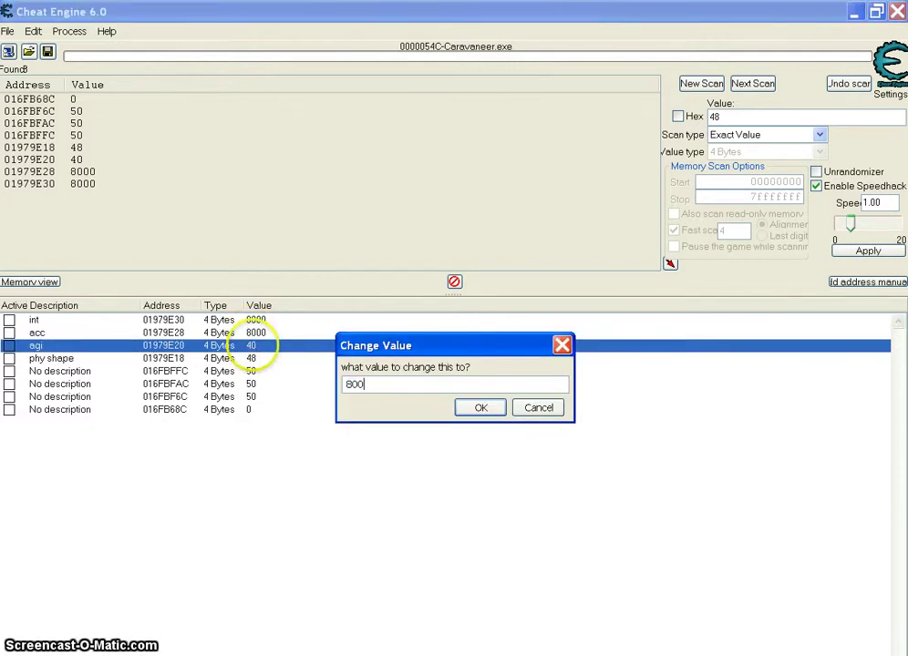
pyautogui.click(478, 410)
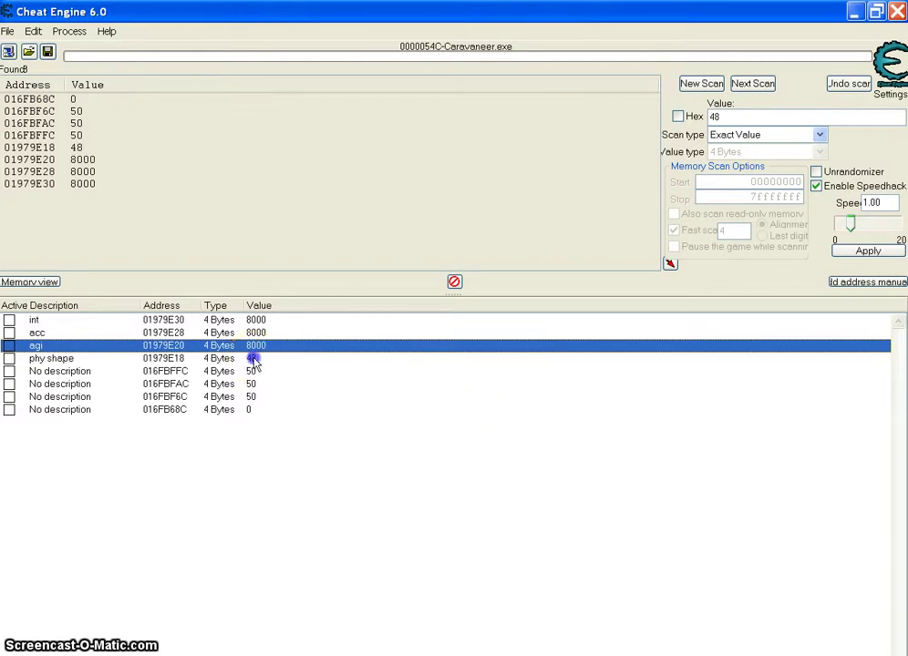
# - Set the value of the phy shape address to 8000
pyautogui.doubleClick(253, 361)
pyautogui.hotkey('alt', 'Tab')
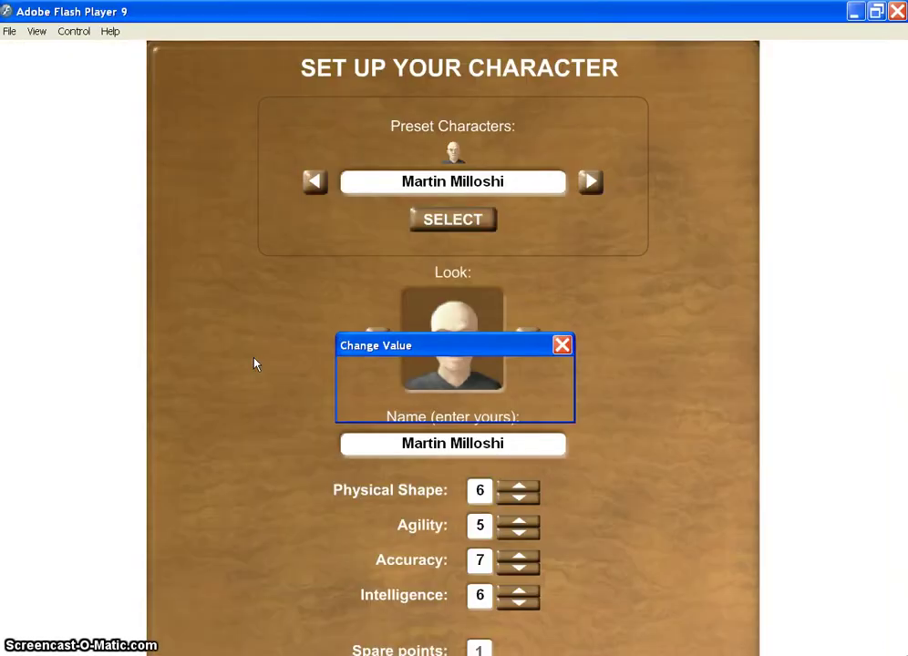
pyautogui.click(335, 347)
pyautogui.write('800')
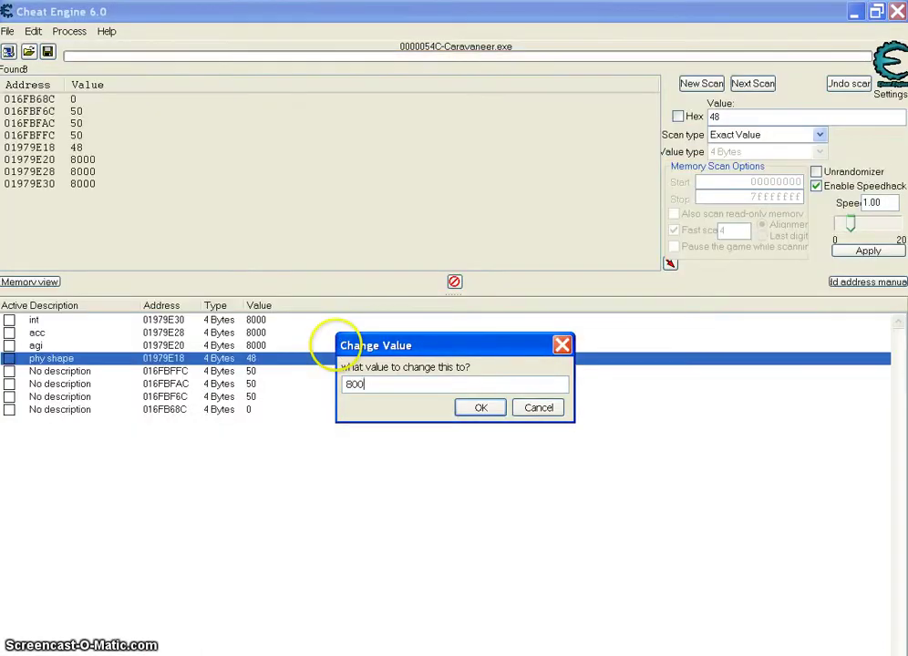
pyautogui.write('0')
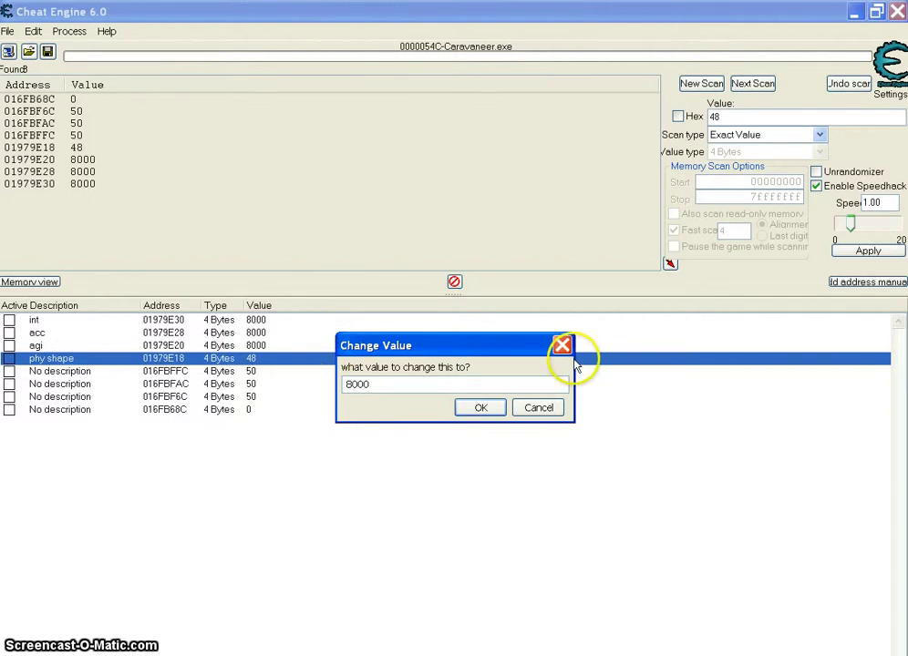
pyautogui.click(478, 411)
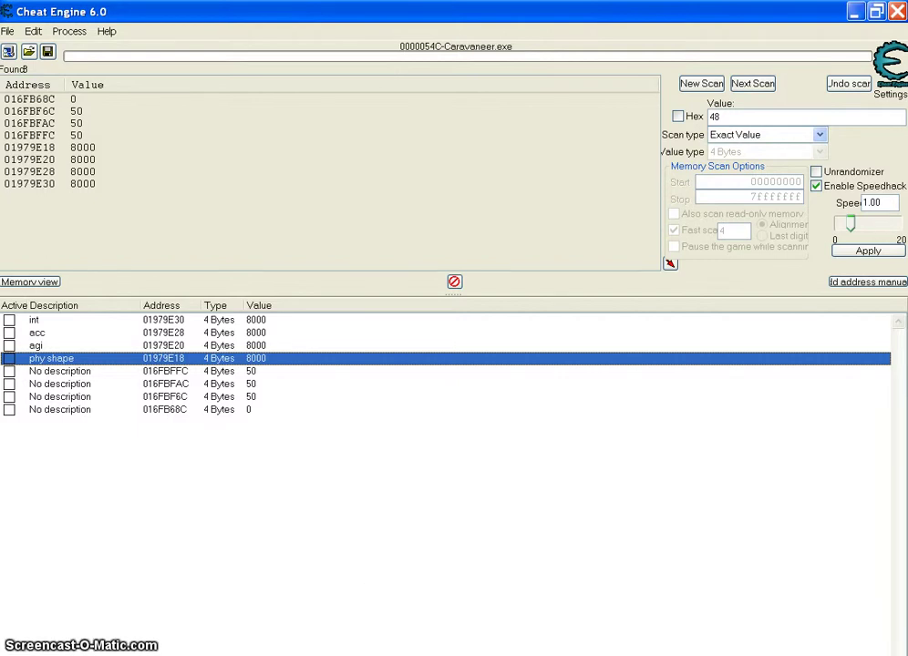
# - Switch to the Caravaneer game and raise Intelligence so the character's attributes pick up the edited values
pyautogui.hotkey('alt', 'Tab')
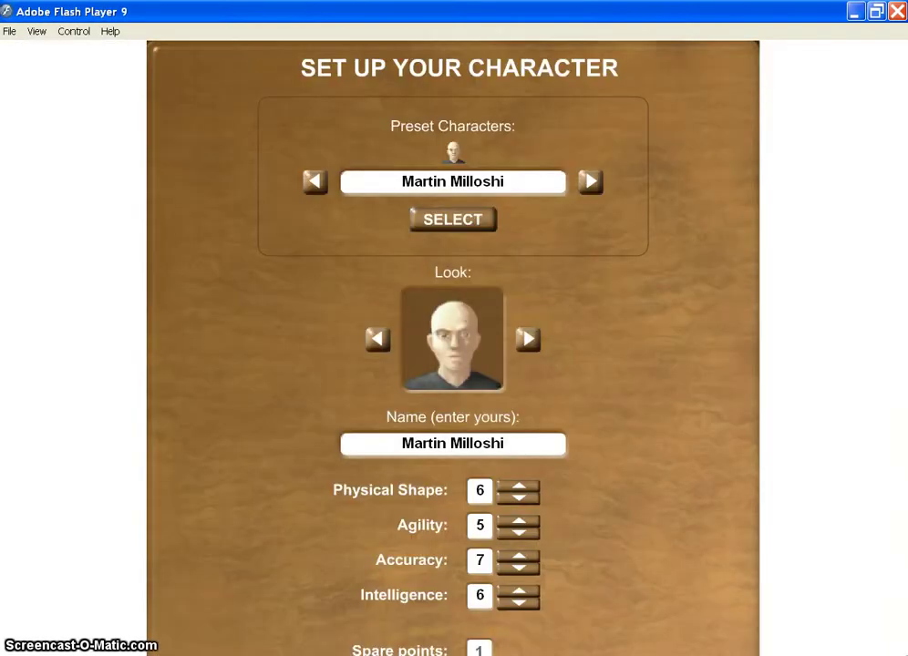
pyautogui.click(517, 589)
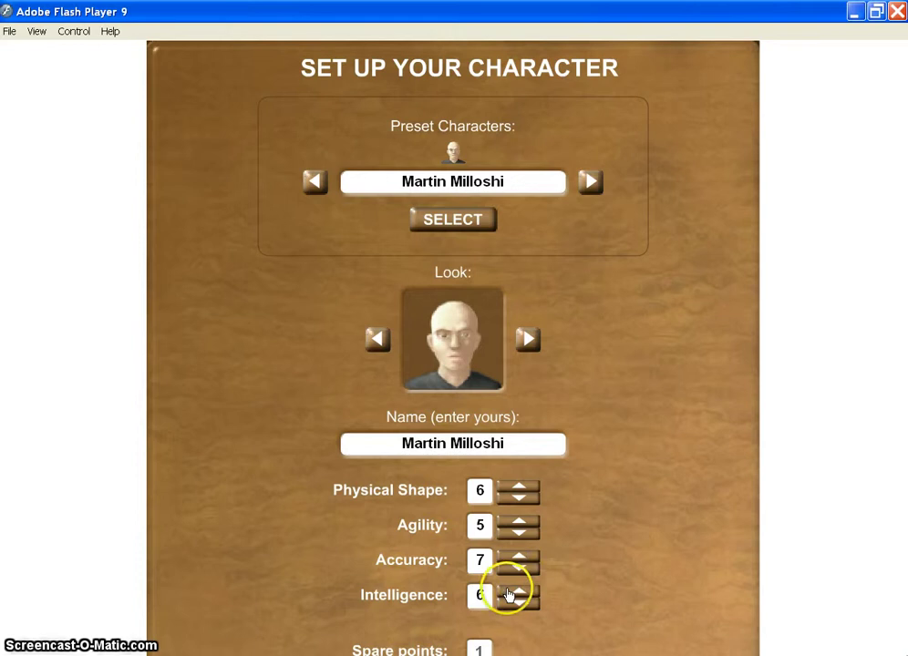
pyautogui.click(668, 521)
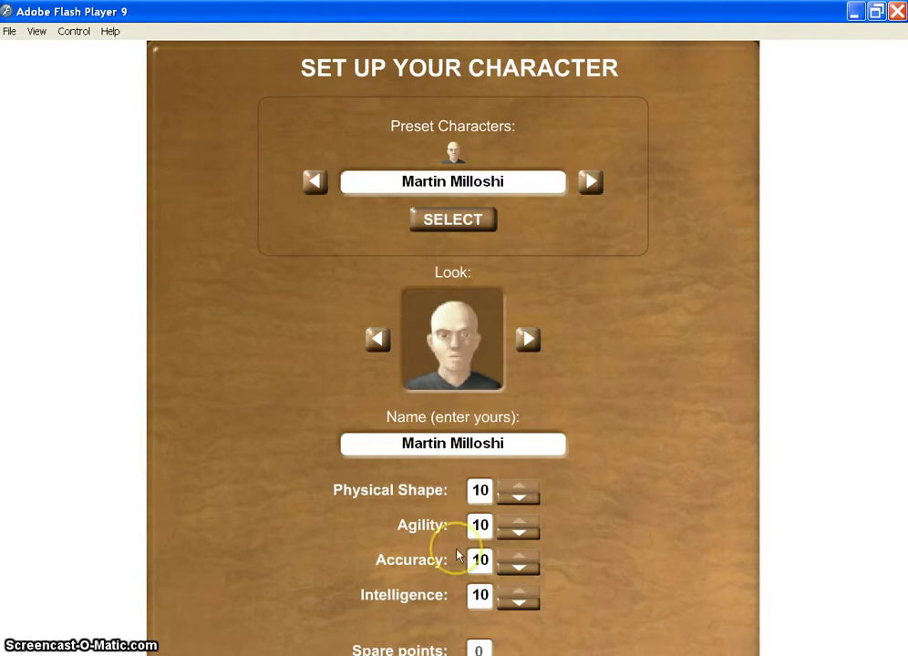
# - Accept the character setup, continue past the intro story and let the slow-running script keep going to load the game
pyautogui.click(443, 641)
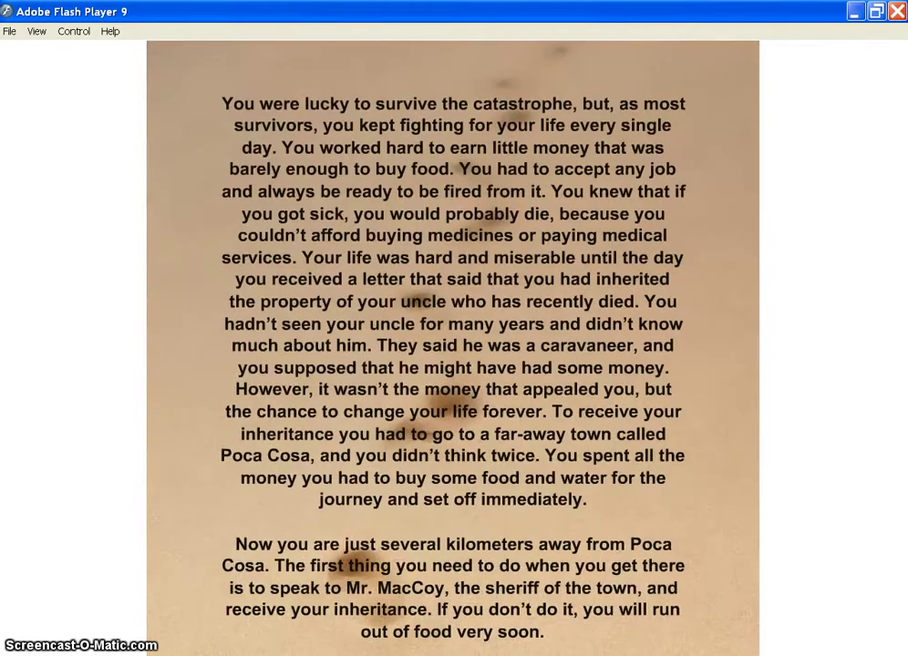
pyautogui.click(402, 545)
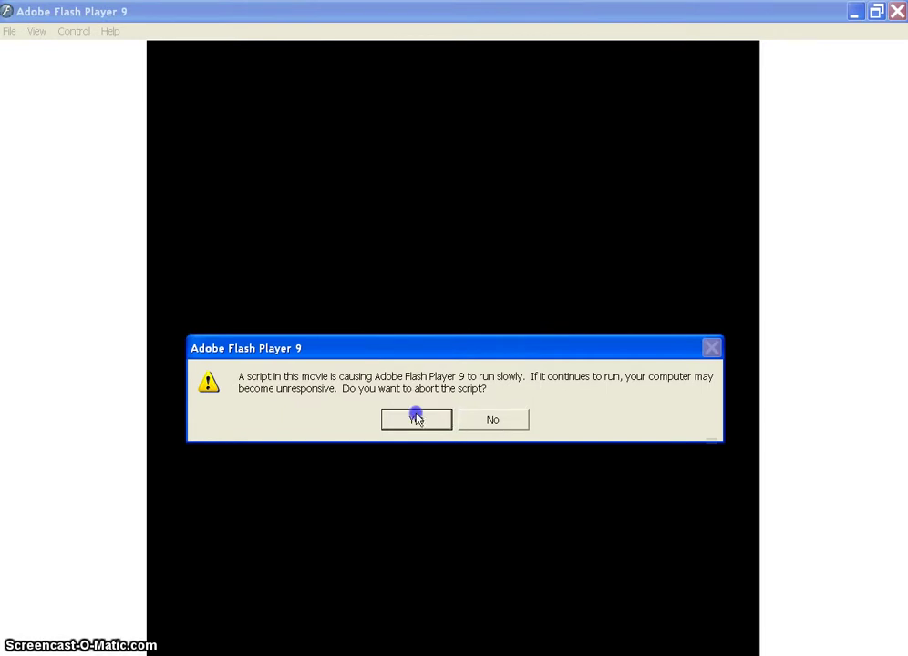
pyautogui.click(487, 424)
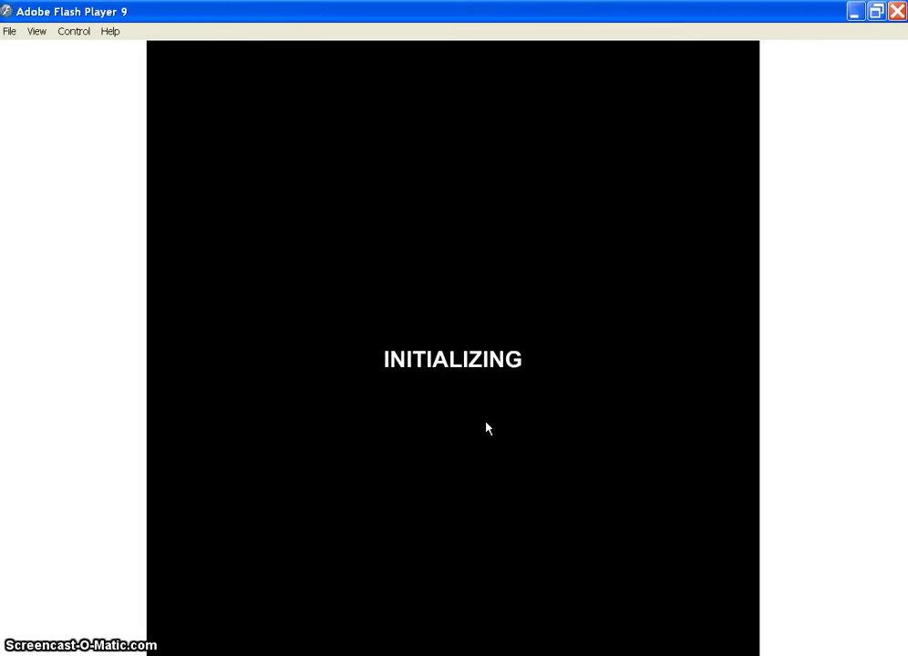
pyautogui.click(419, 463)
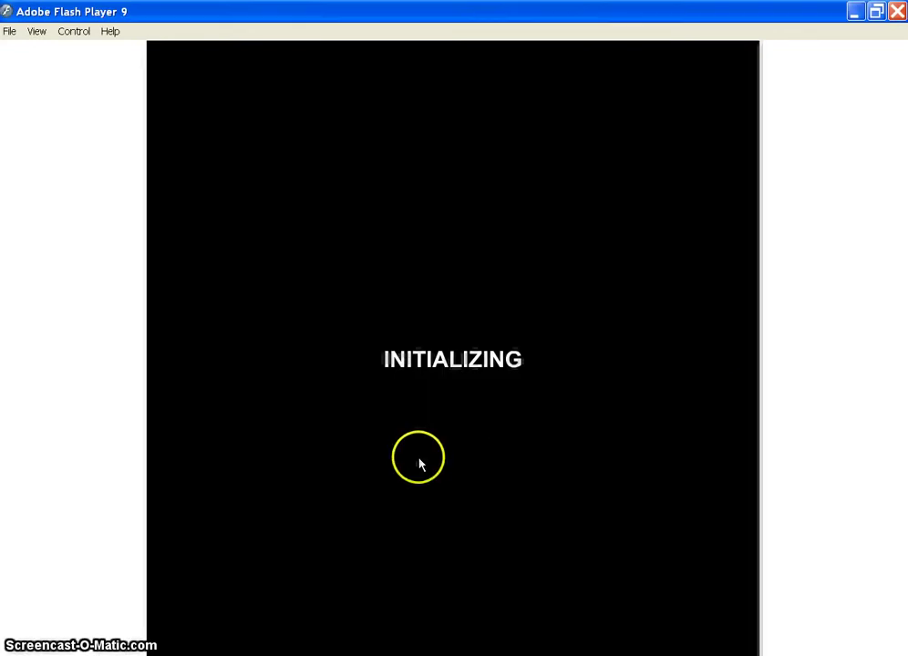